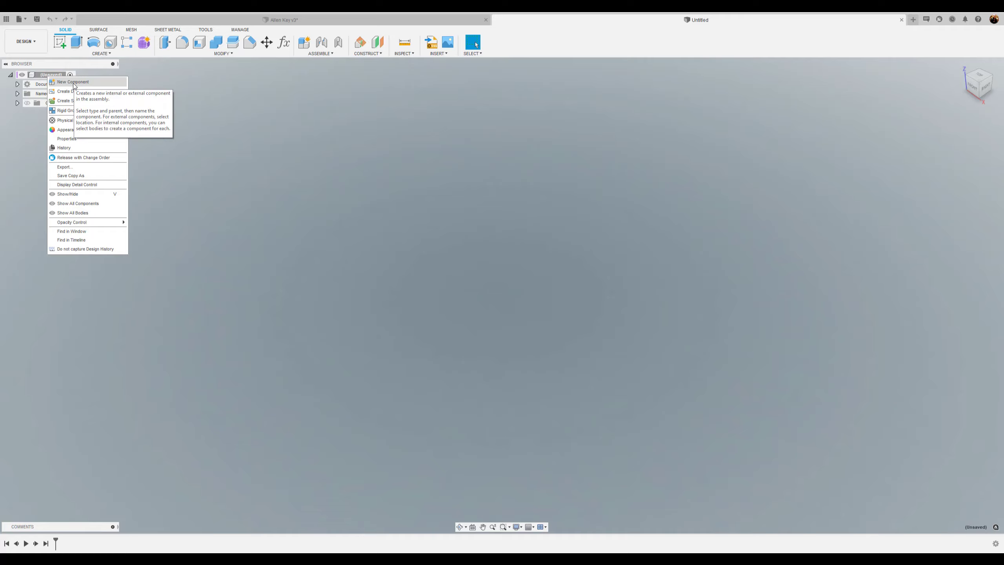
Create a new internal component named Allen Key and make it active
left_click(73, 83)
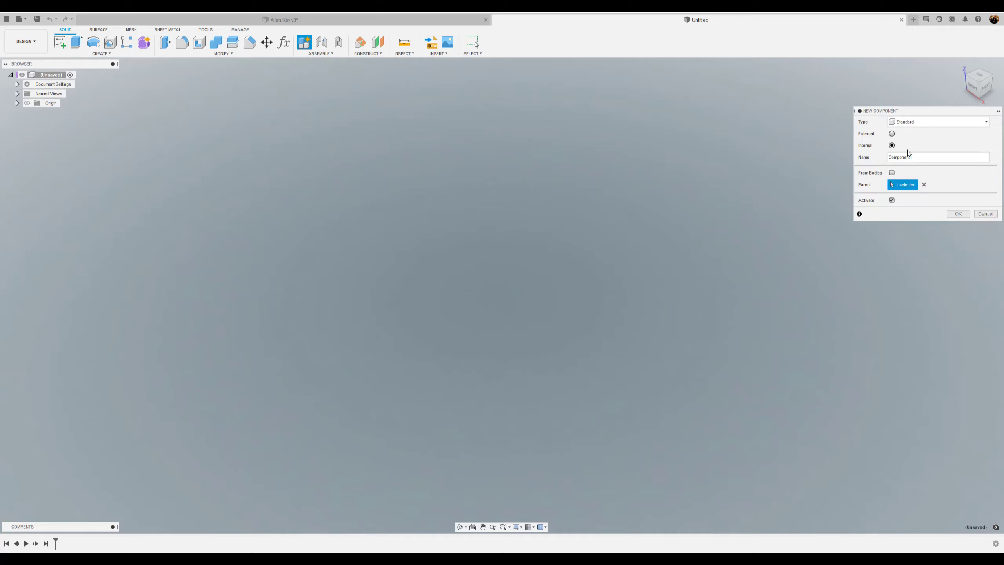
left_click_drag(926, 157, 878, 158)
type("Allen Key")
left_click(957, 215)
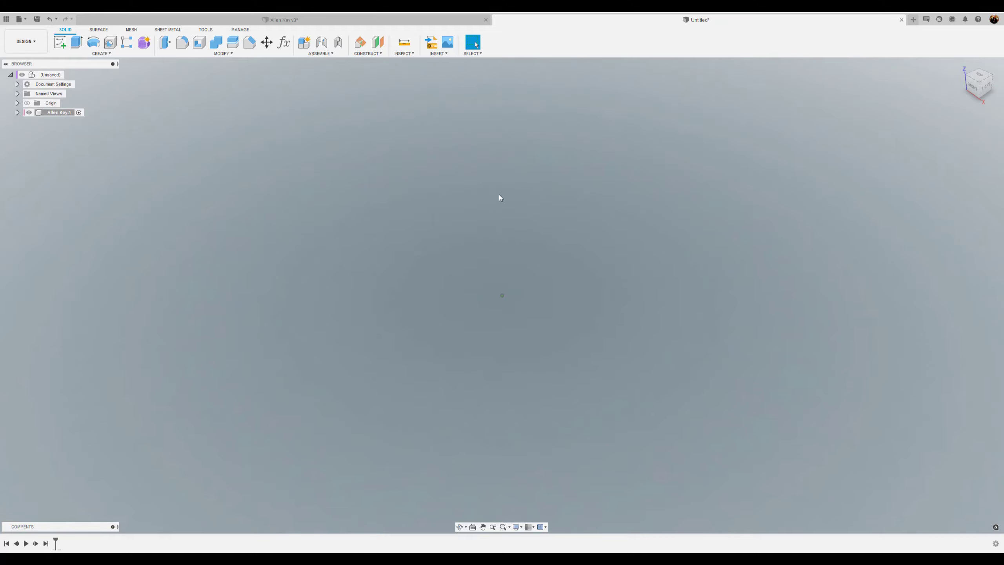
Sketch on the front XZ plane a vertical line about 60 mm up from the origin, continuing into a tangent arc and a short horizontal line
left_click(60, 44)
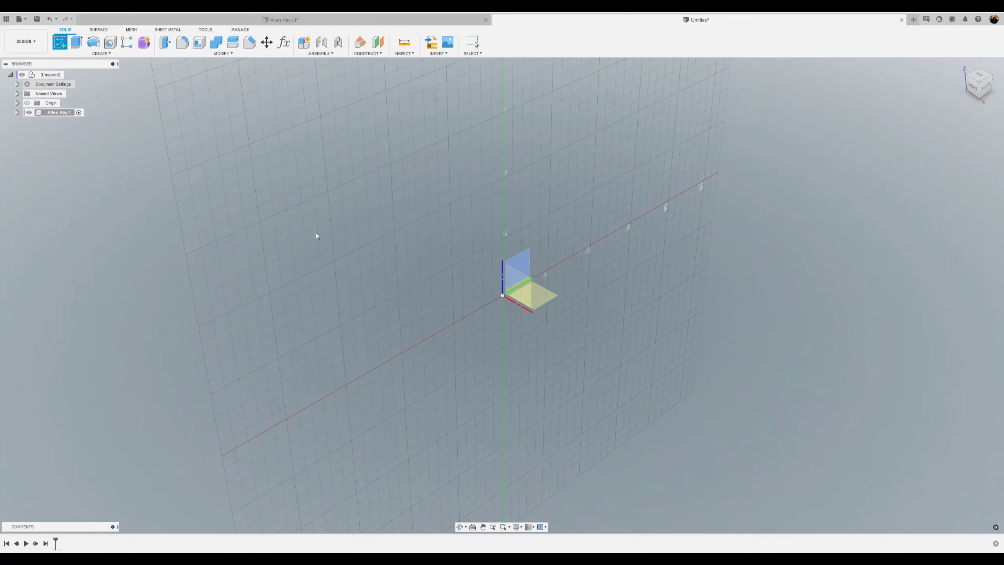
left_click(524, 287)
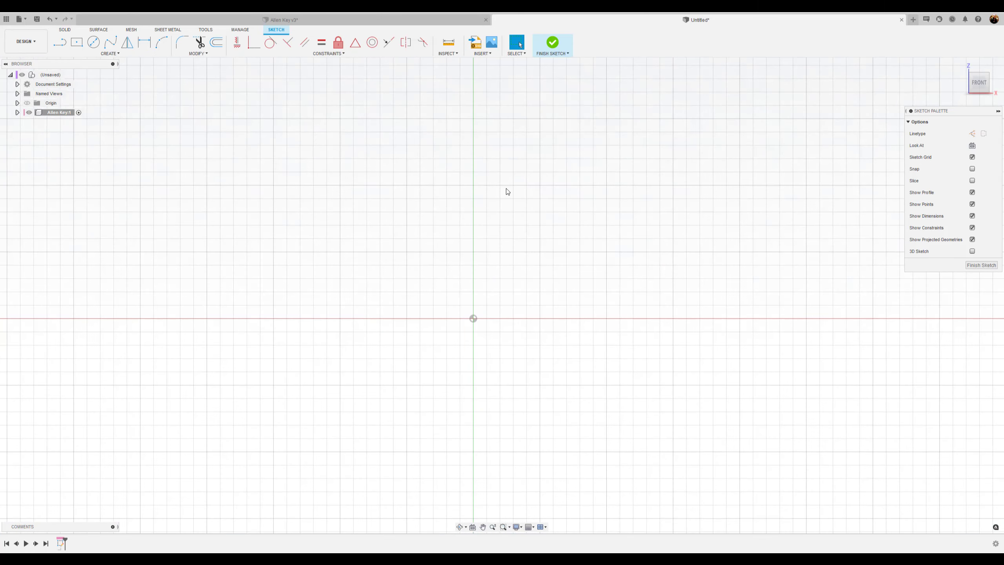
left_click(61, 43)
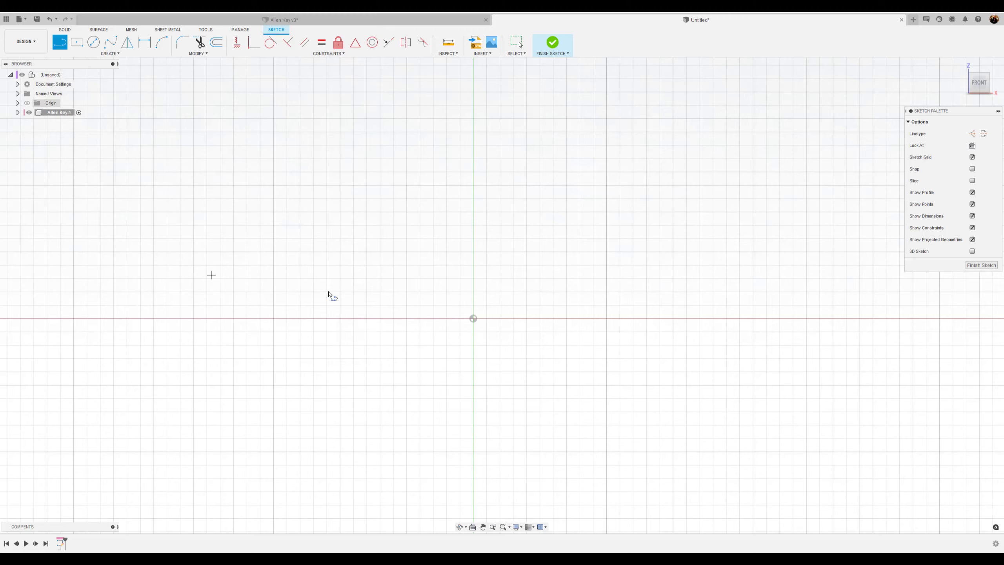
left_click(473, 318)
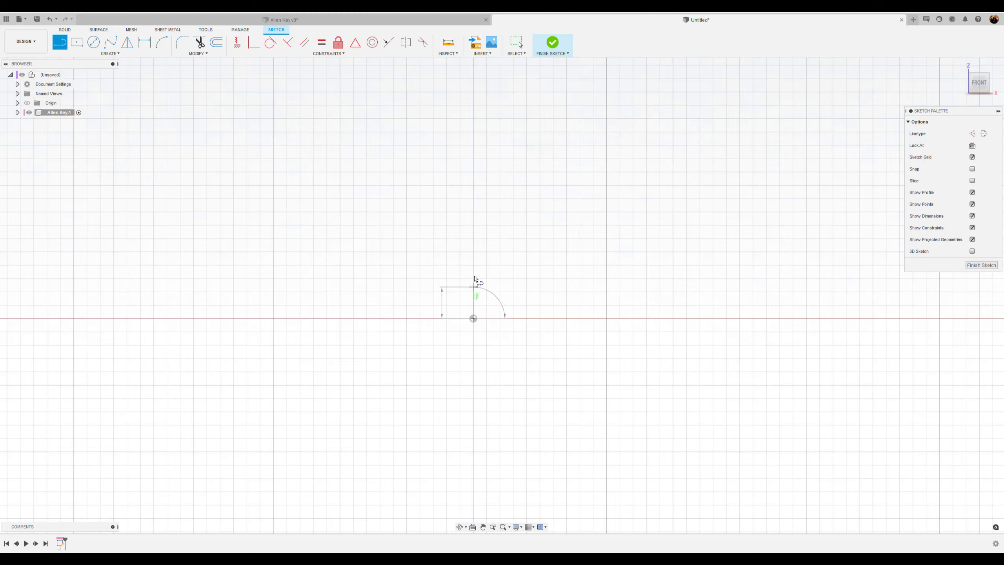
left_click(474, 158)
left_click_drag(475, 158, 500, 132)
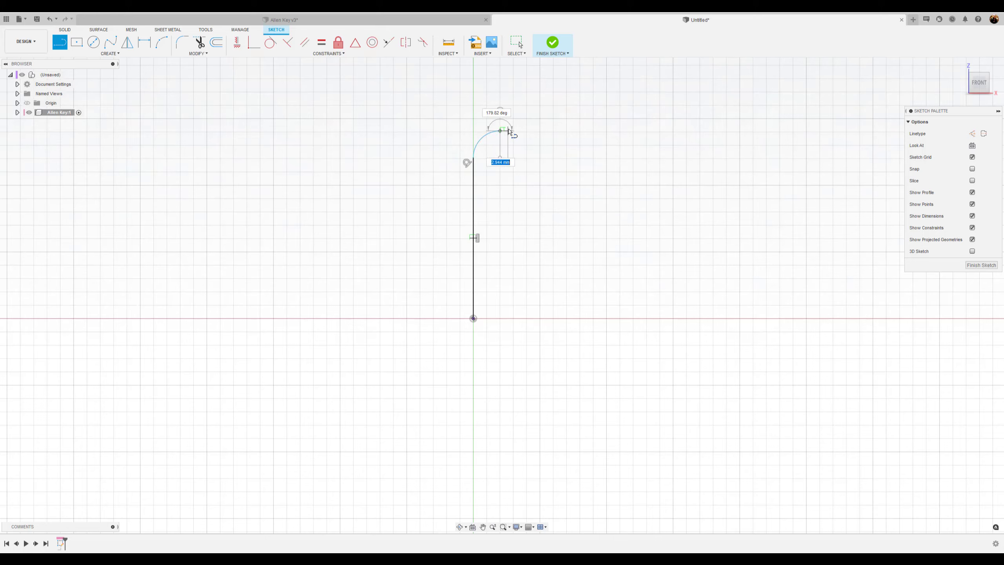
left_click(548, 131)
left_click_drag(548, 131, 551, 117)
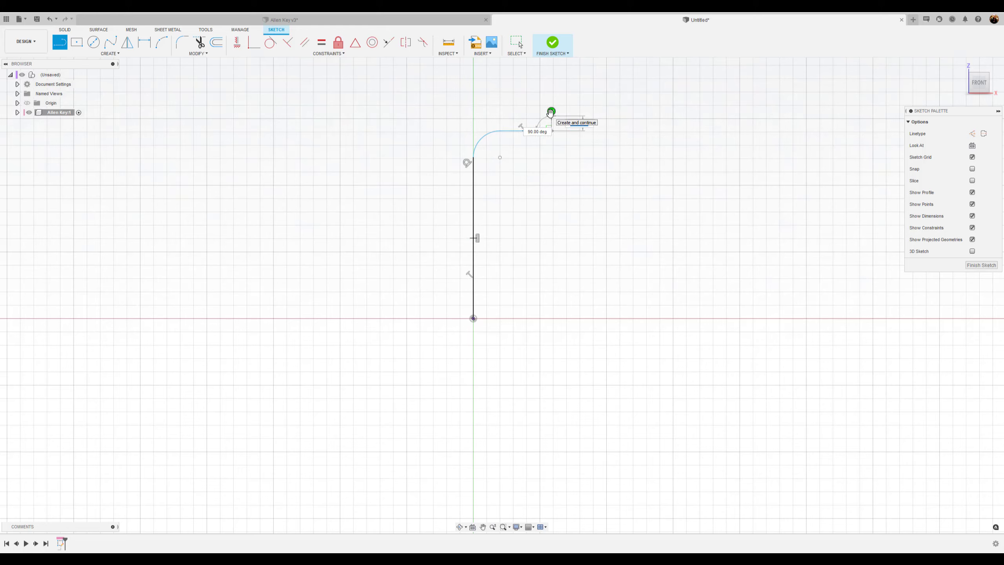
left_click(551, 112)
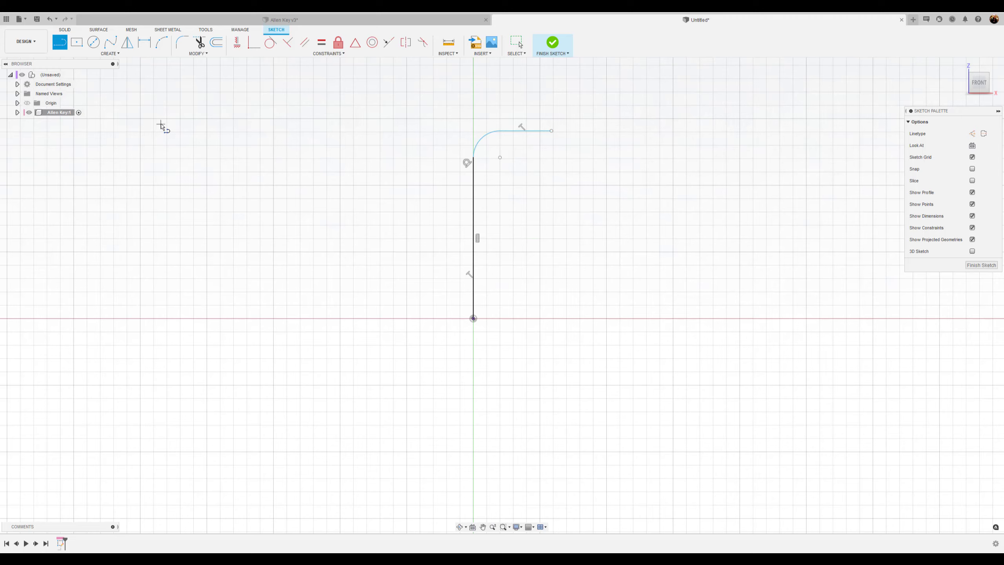
Dimension the vertical line's length and set it to 80 mm
left_click(144, 43)
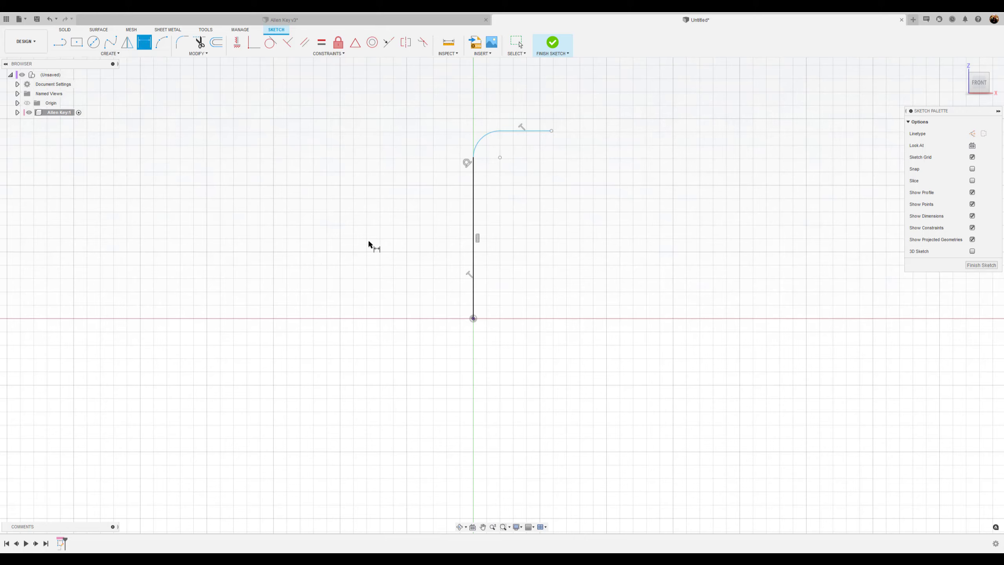
left_click(472, 233)
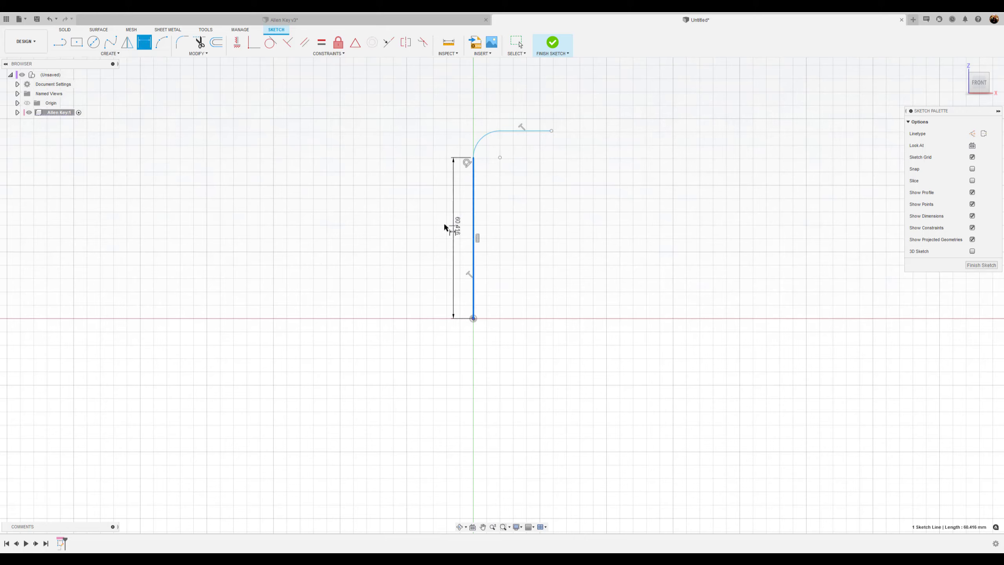
left_click(421, 228)
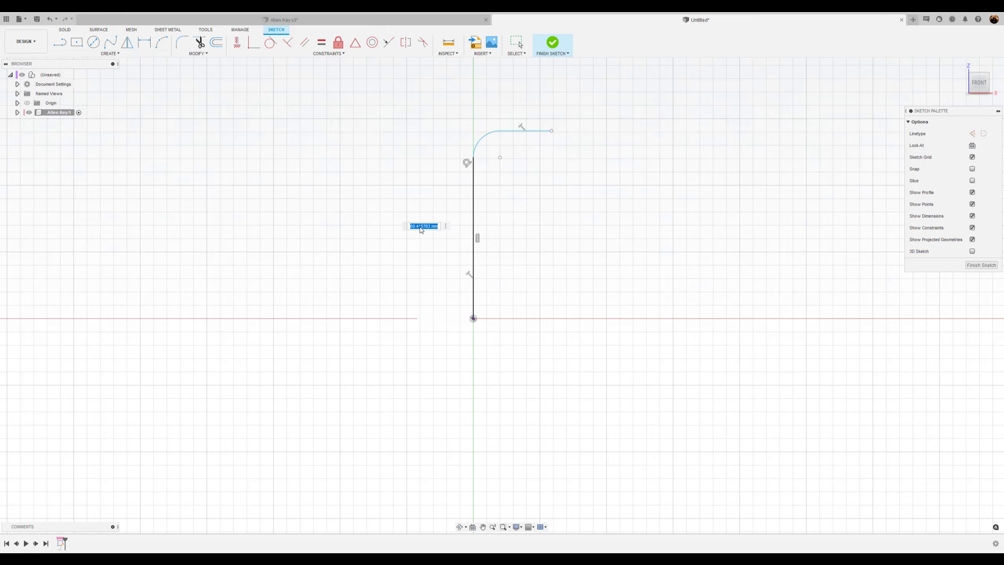
type("80")
key("Return")
mouse_move(558, 236)
middle_mouse_down()
mouse_move(534, 289)
mouse_move(479, 348)
middle_mouse_up()
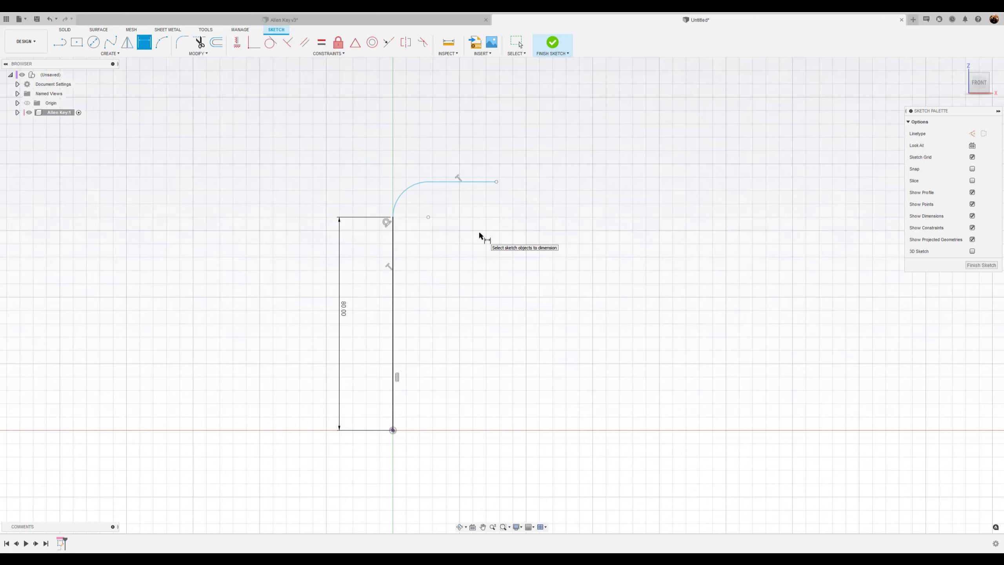
Check the document's active unit type and the available unit options without changing them
left_click(17, 84)
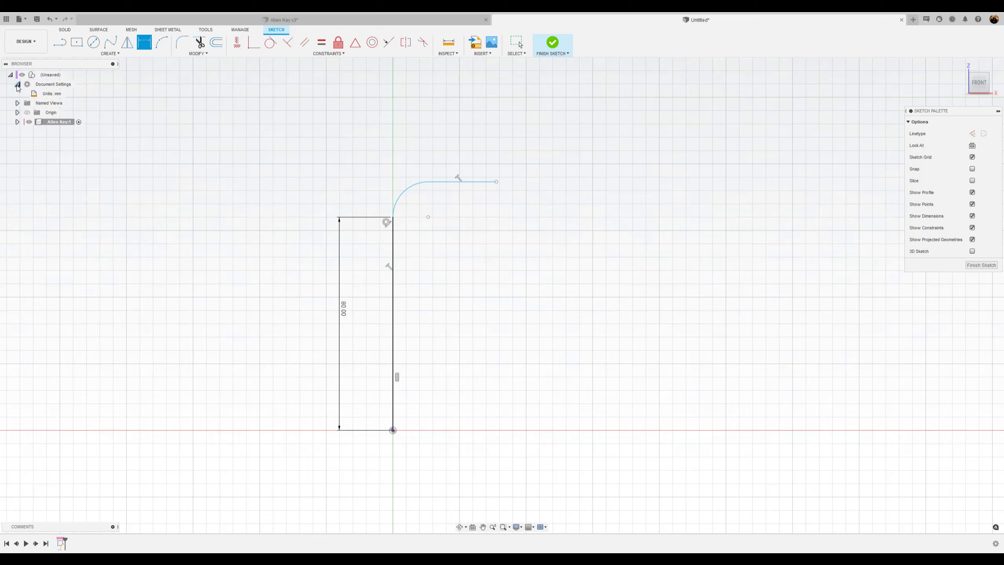
mouse_move(54, 98)
left_click(70, 94)
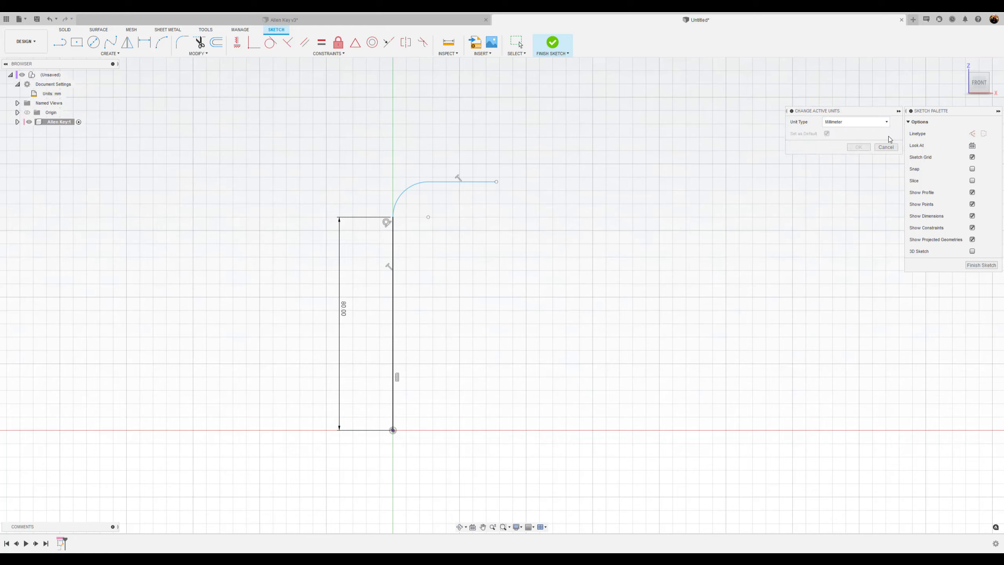
left_click(884, 122)
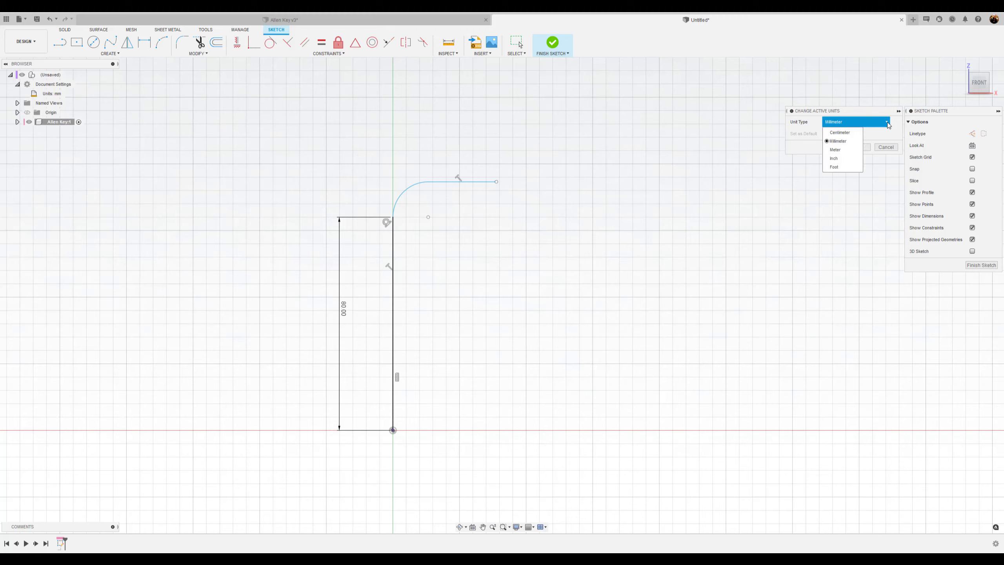
left_click(867, 114)
left_click(888, 147)
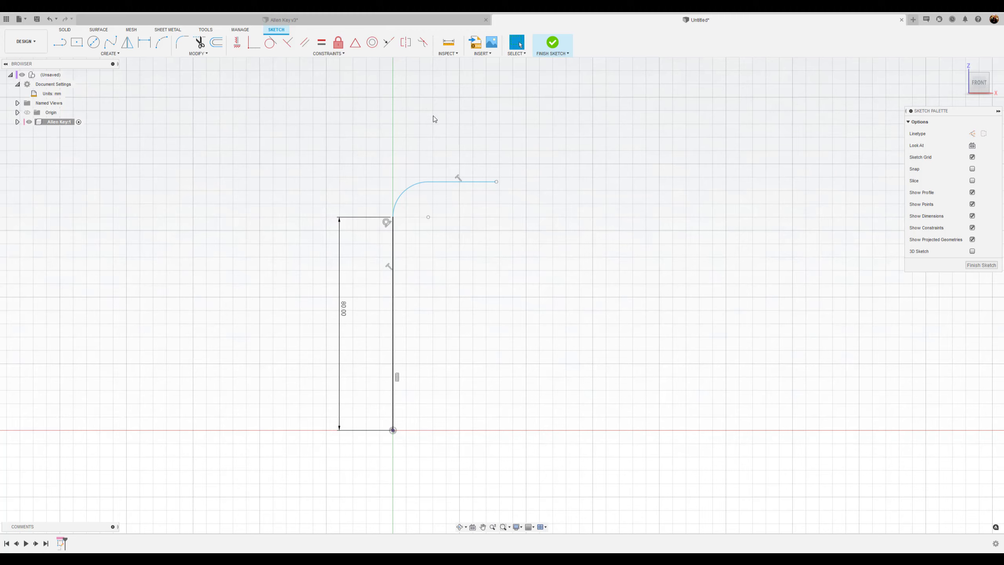
left_click(17, 84)
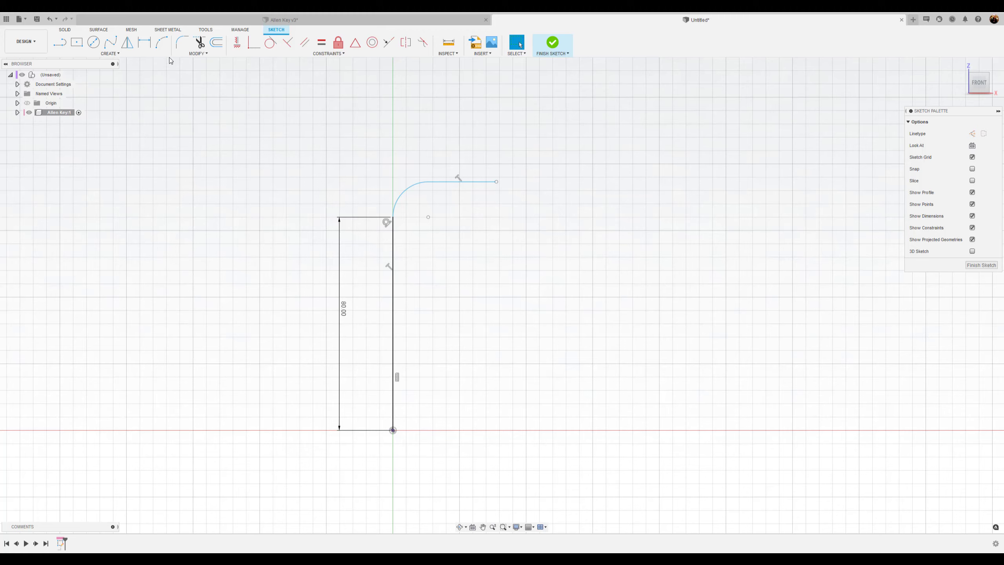
Dimension the bend arc with a radius of 7.65 mm
left_click(145, 42)
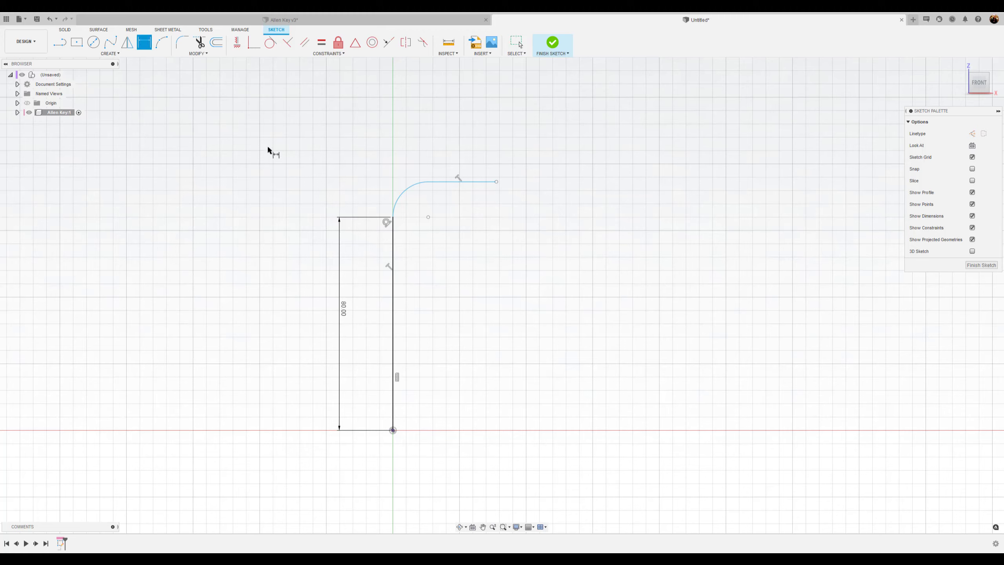
left_click(404, 192)
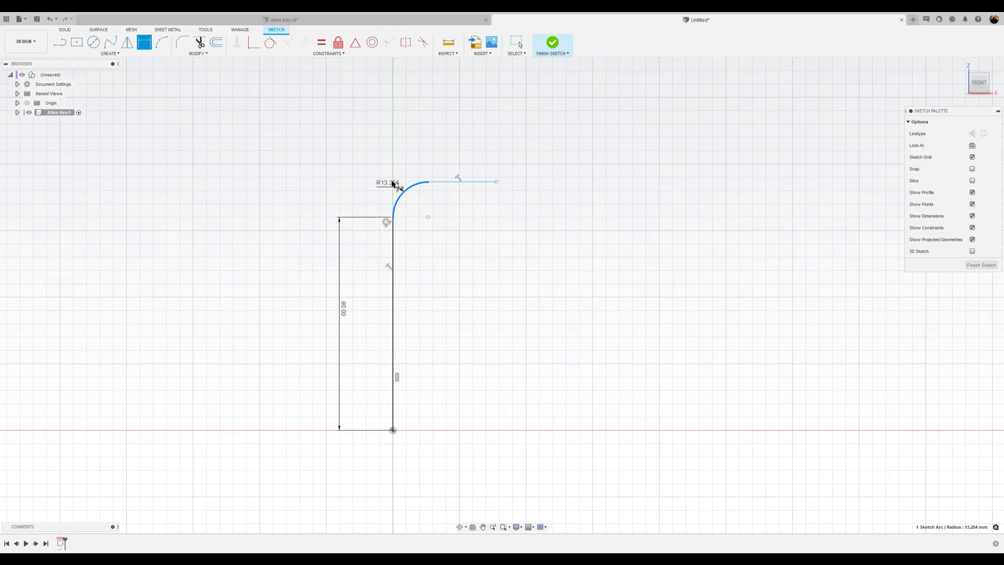
left_click(368, 171)
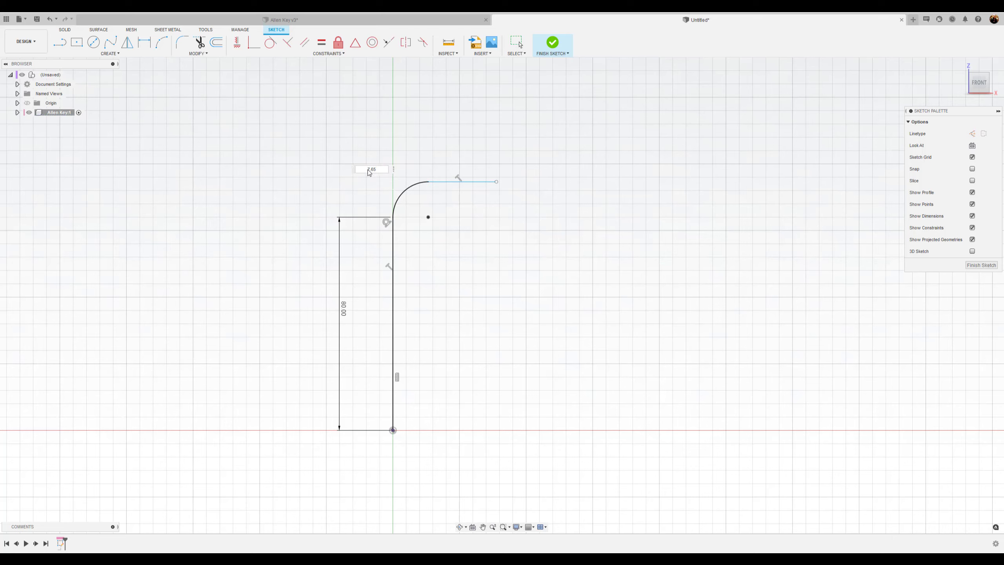
key("Return")
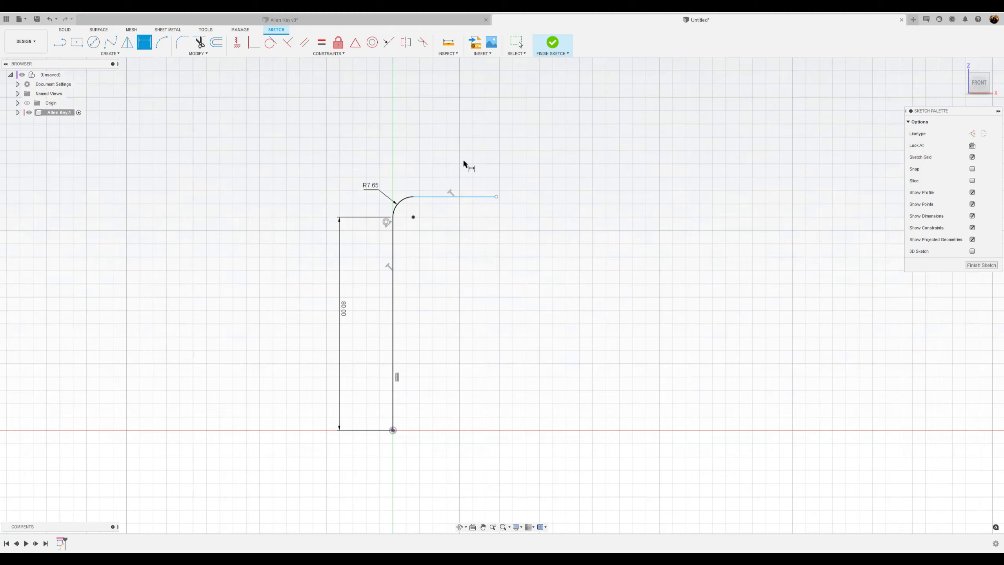
Dimension the upper horizontal line and set its length to 20 mm
left_click(445, 198)
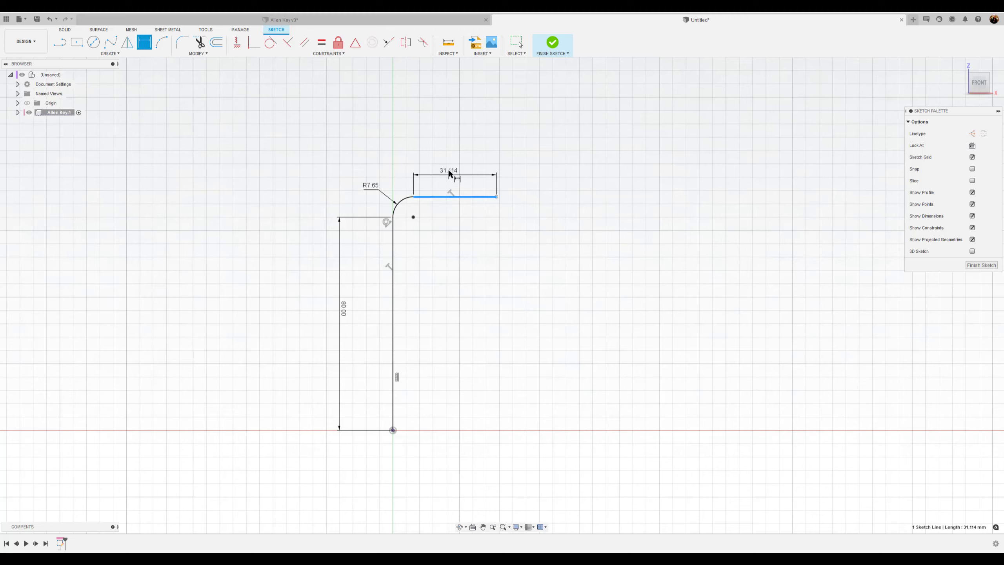
left_click(451, 161)
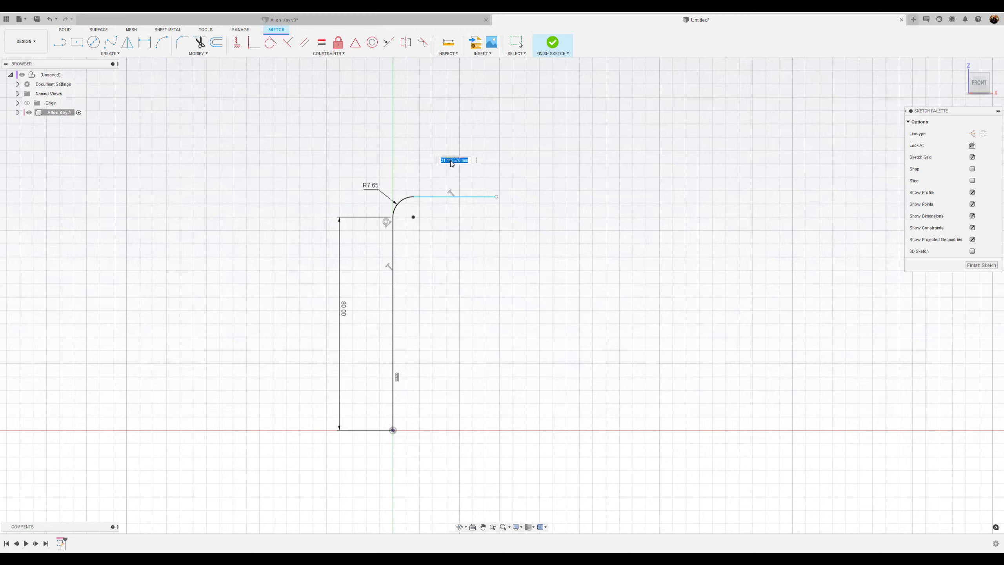
type("20")
key("Return")
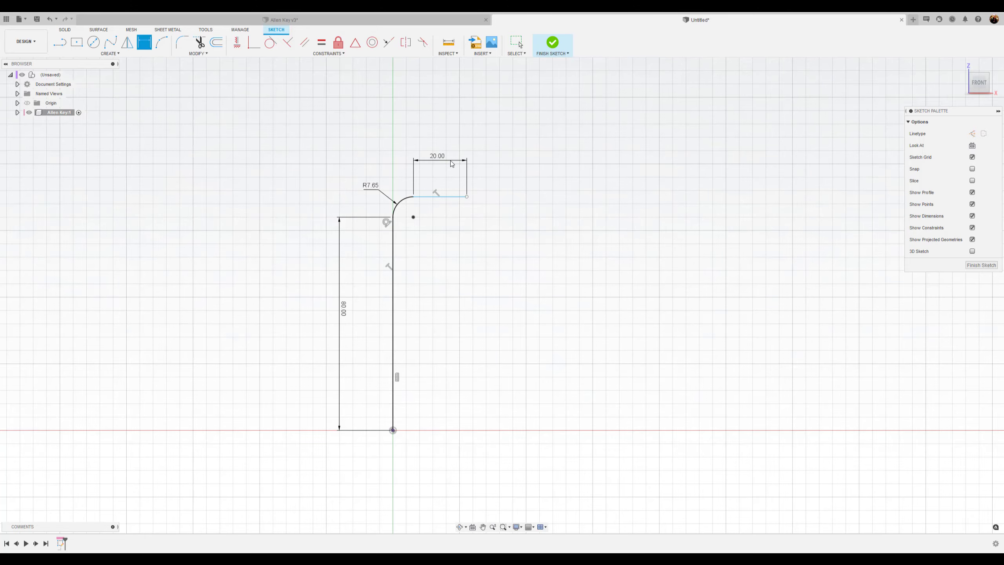
Apply a tangent constraint between the bend arc and the horizontal line, and finish the path sketch
scroll(443, 204, "up", 5)
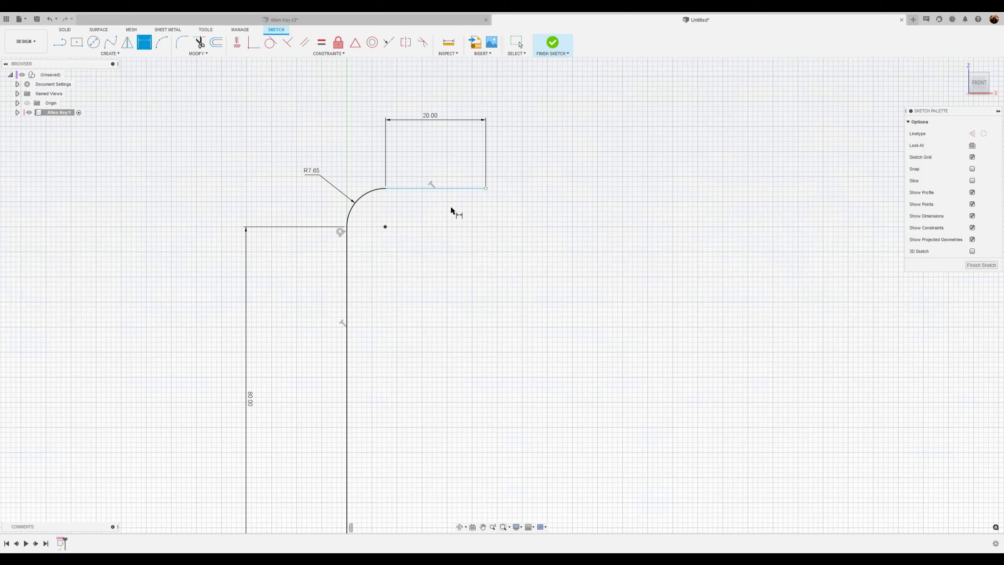
left_click(270, 42)
left_click(378, 191)
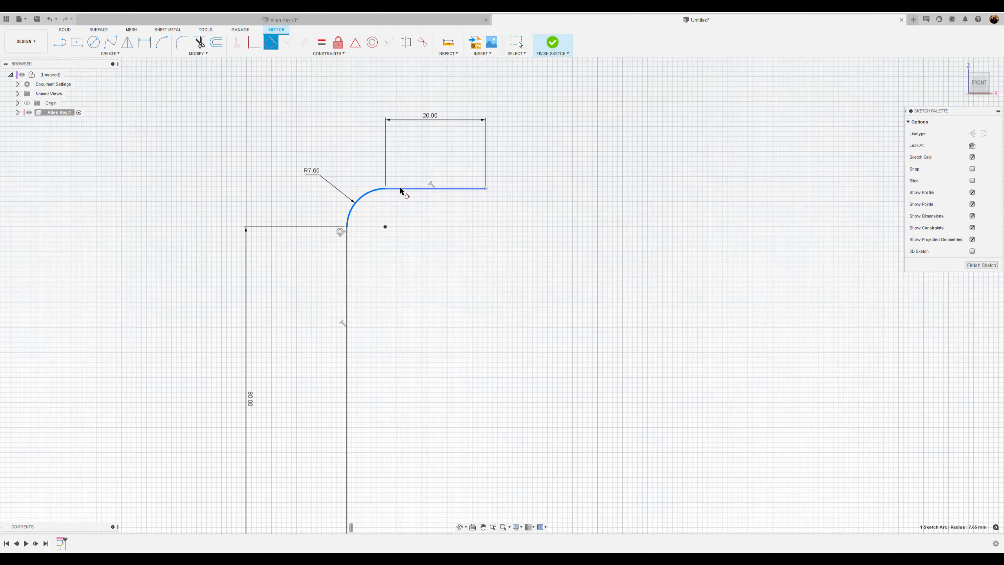
scroll(498, 277, "down", 3)
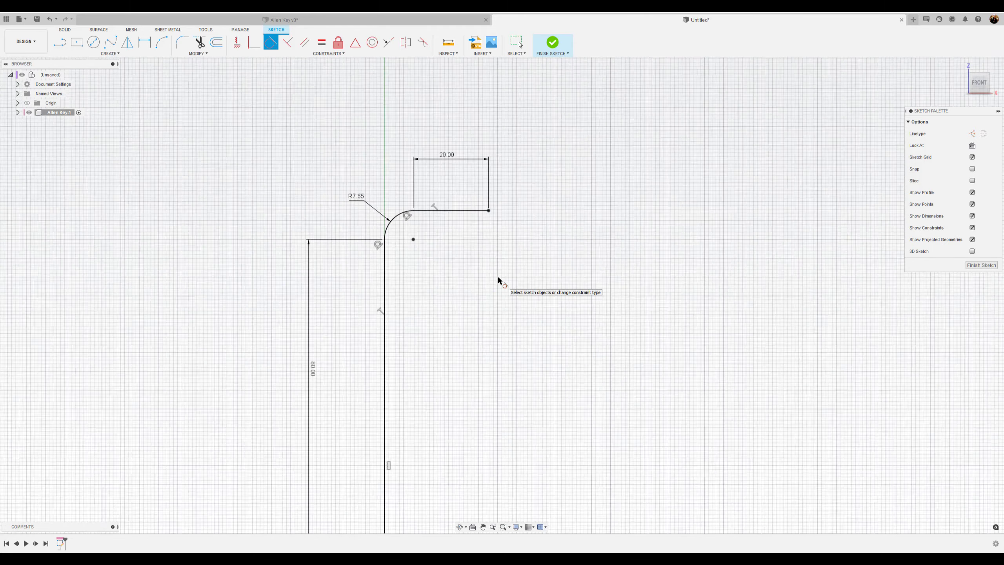
middle_click_drag(522, 327, 481, 256)
scroll(455, 199, "up", 2)
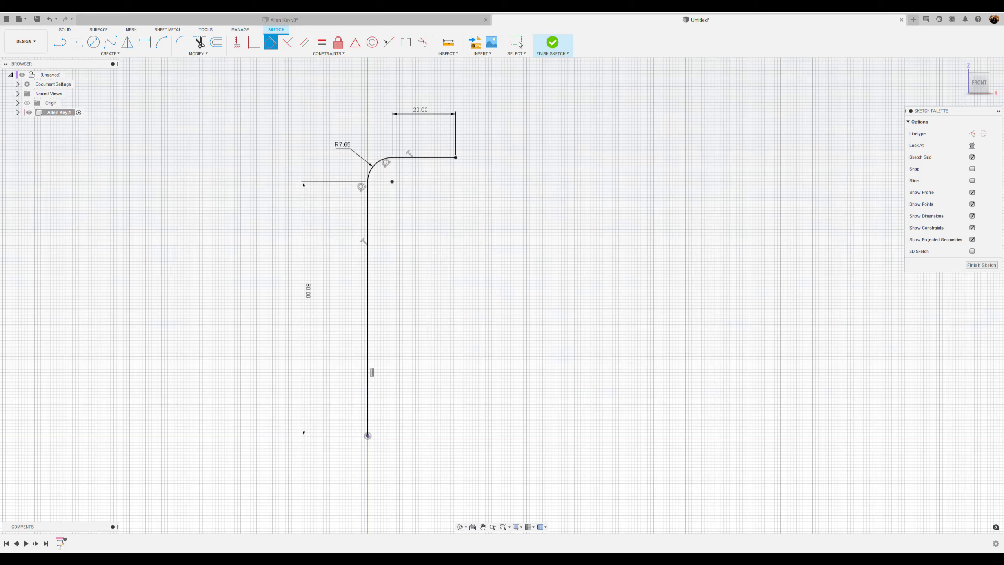
left_click(987, 264)
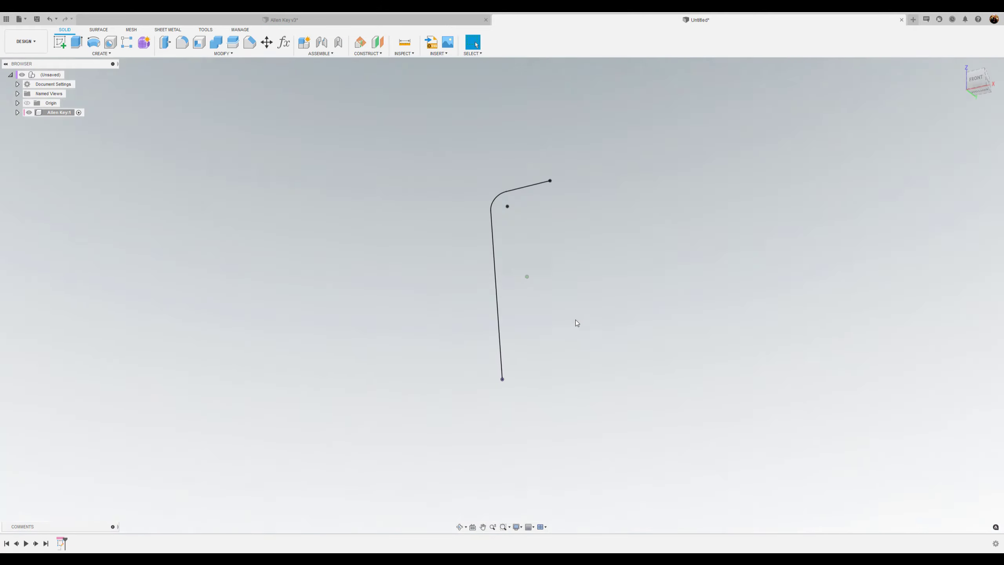
Start a sketch on the horizontal origin plane and draw a six-sided circumscribed polygon about 11.45 mm across flats, centred on the path's lower end
middle_click_drag(576, 321, 571, 267, "shift")
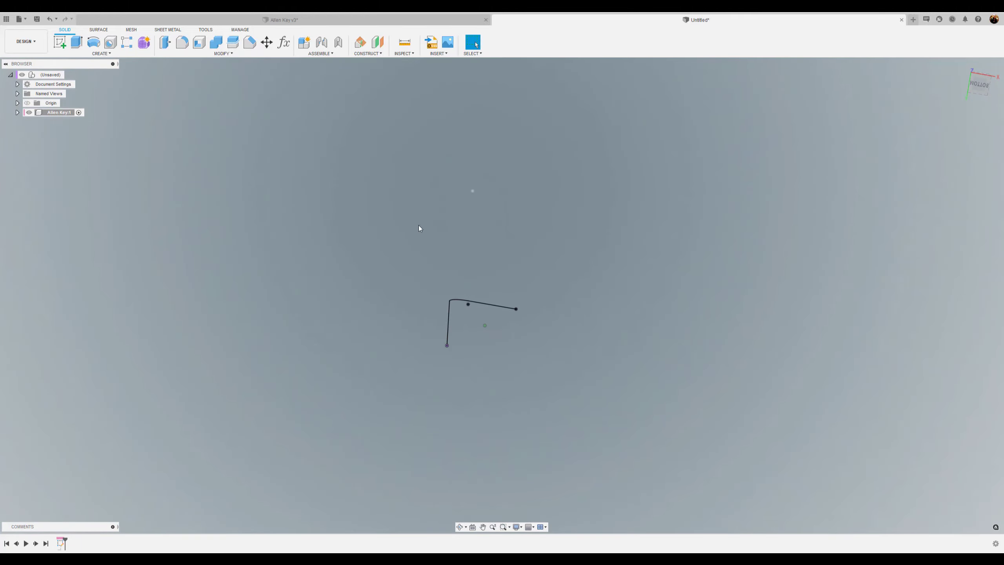
left_click(61, 44)
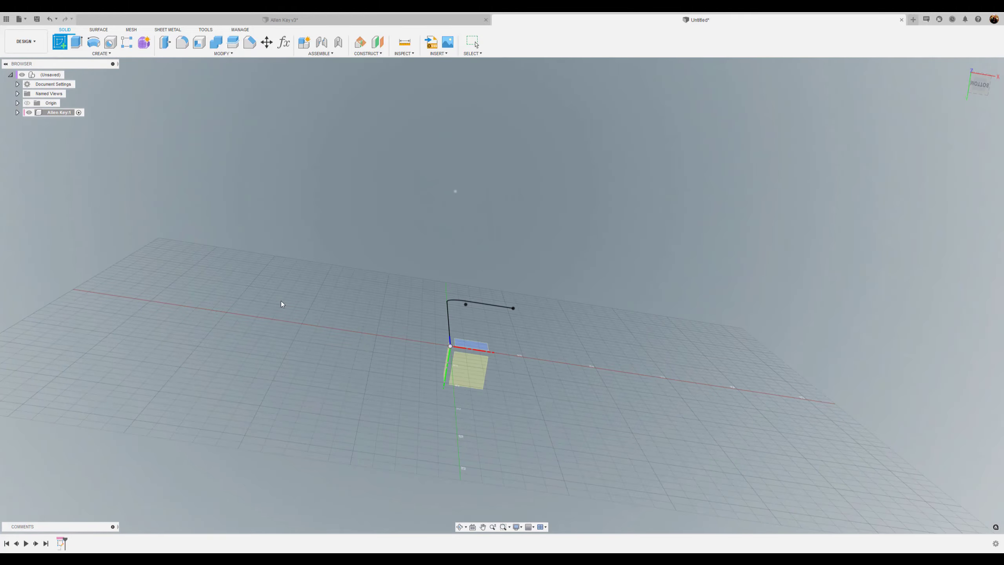
left_click(467, 371)
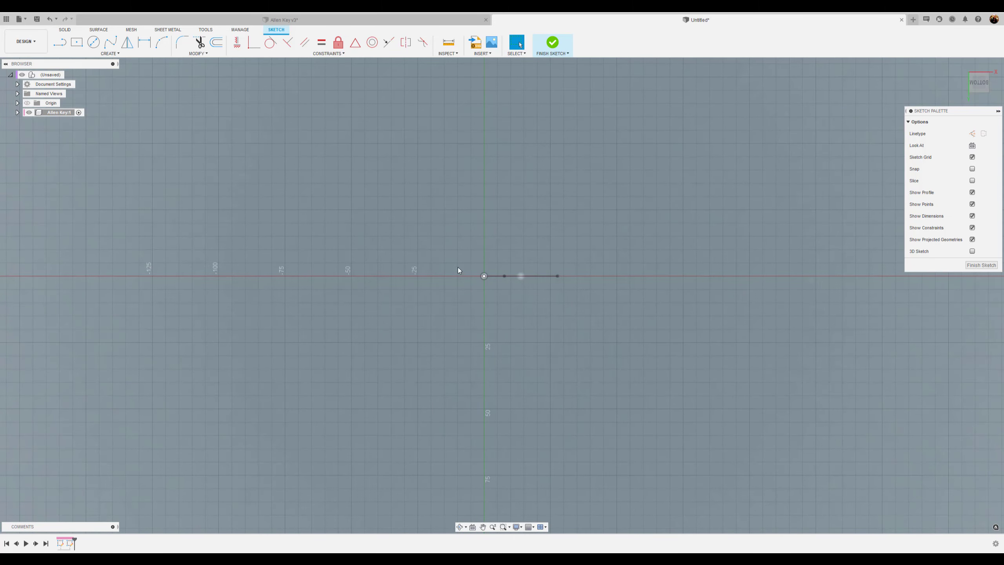
left_click(110, 53)
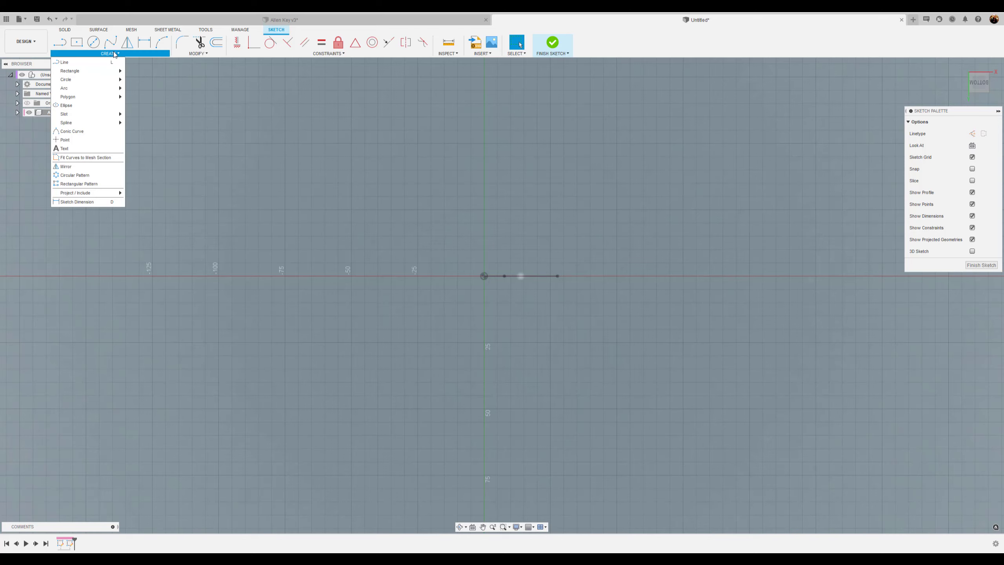
mouse_move(83, 99)
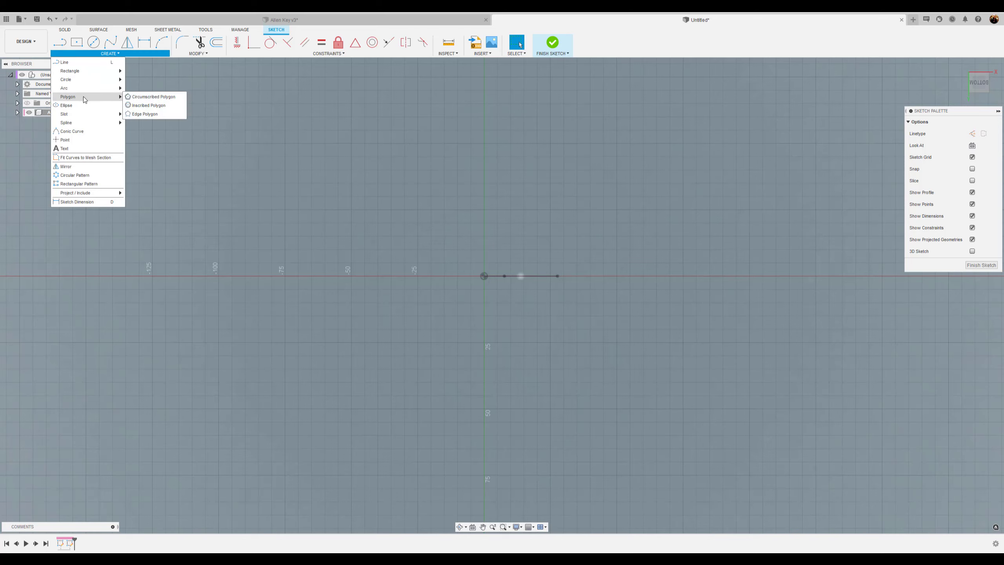
left_click(145, 99)
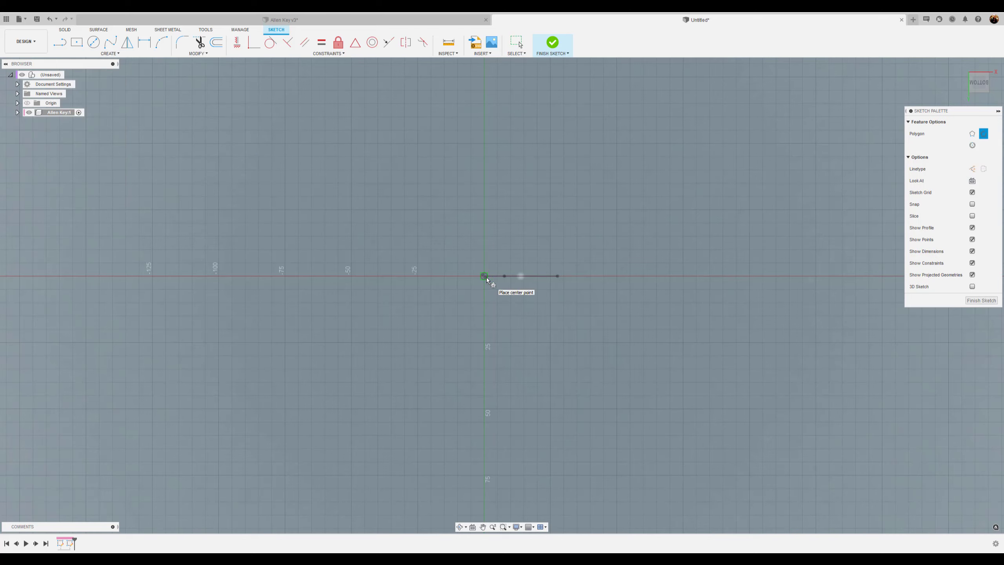
left_click(485, 276)
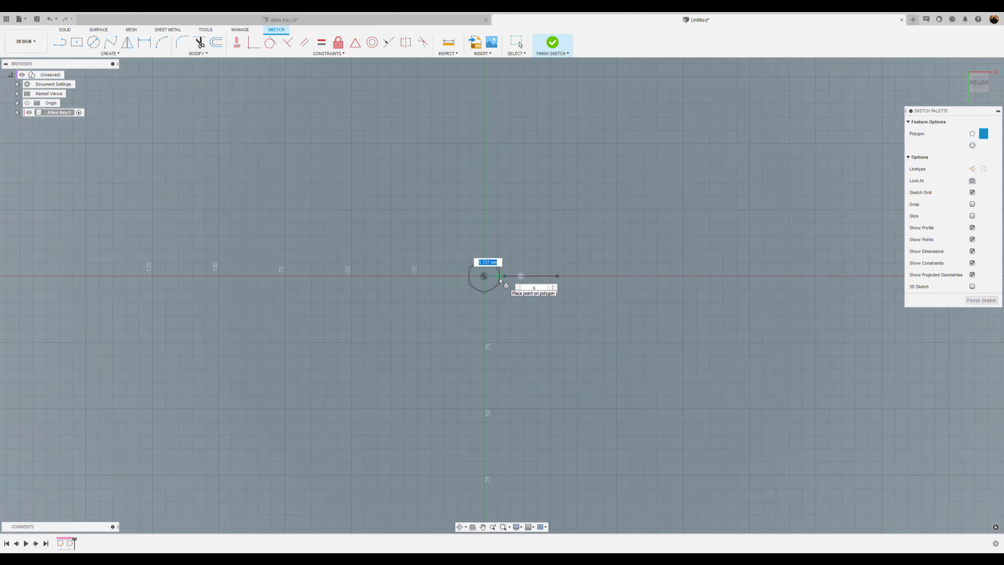
left_click(499, 277)
Dimension the distance between the hexagon's two vertical sides and set it to 6.5 mm
scroll(532, 281, "up", 3)
scroll(534, 280, "up", 1)
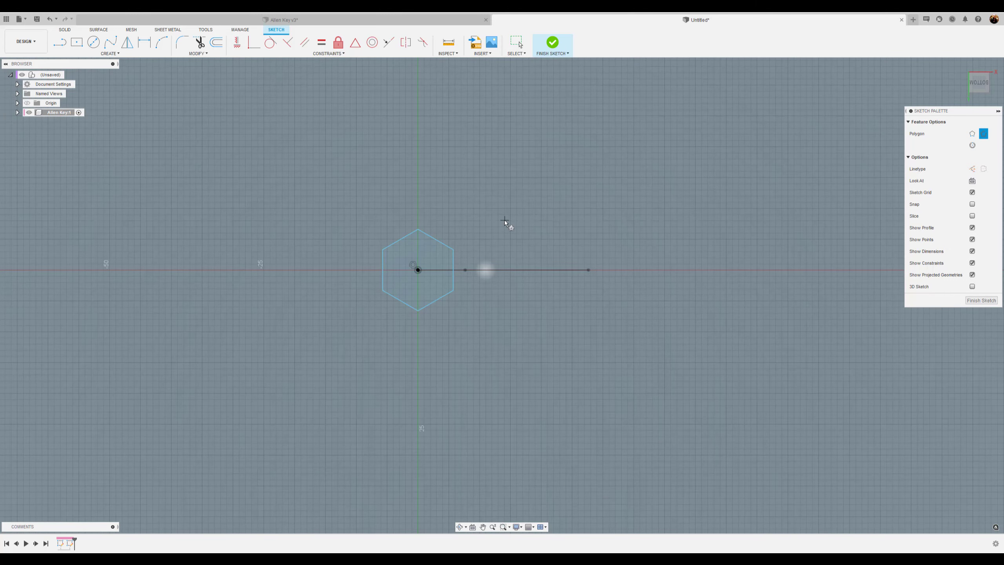
middle_click_drag(505, 220, 549, 228)
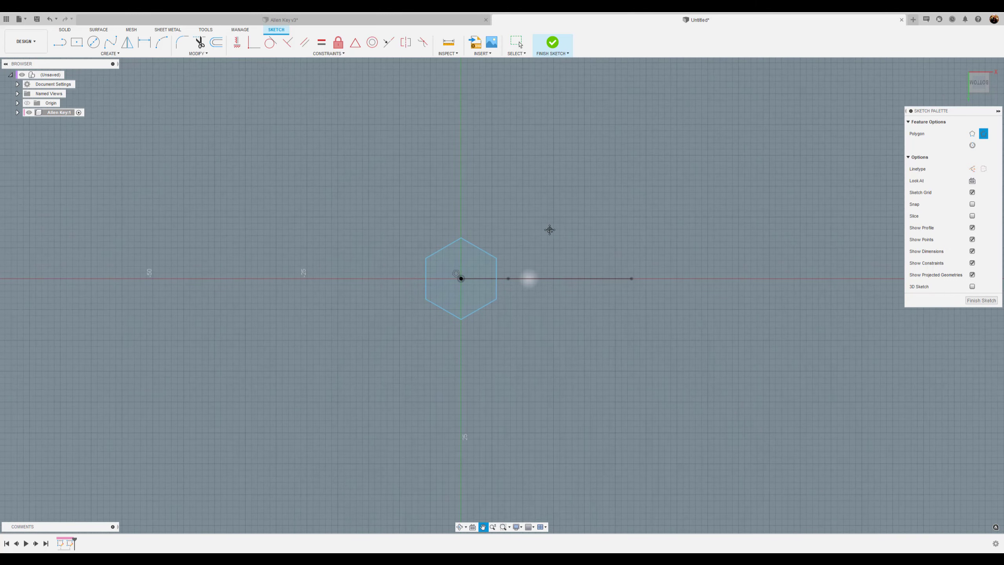
left_click(145, 42)
left_click(426, 271)
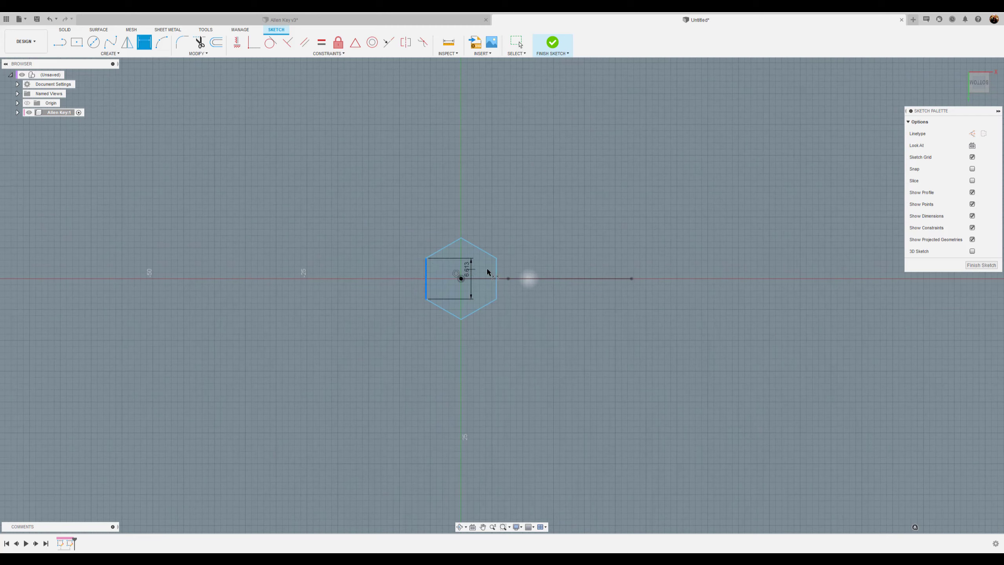
left_click(496, 272)
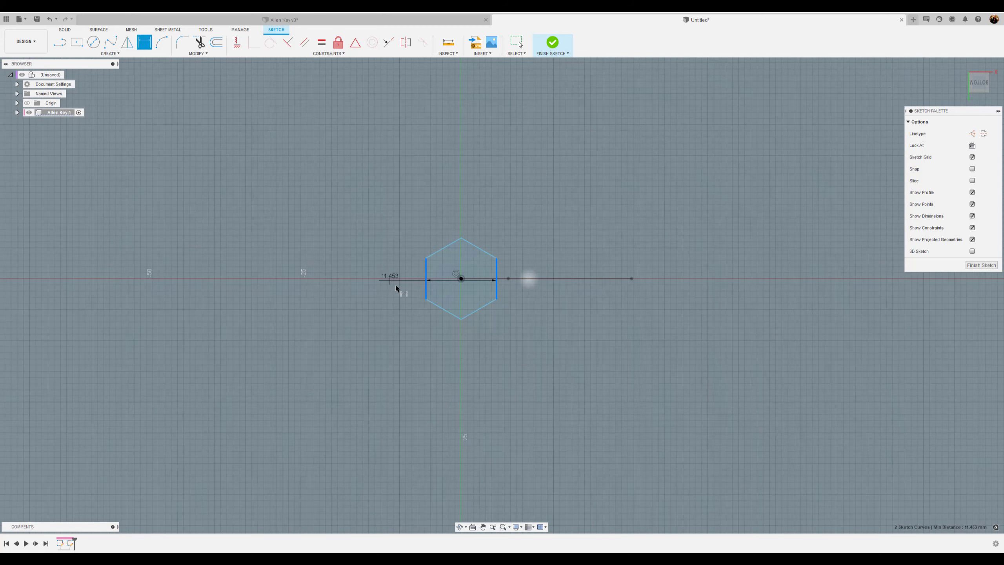
left_click(462, 347)
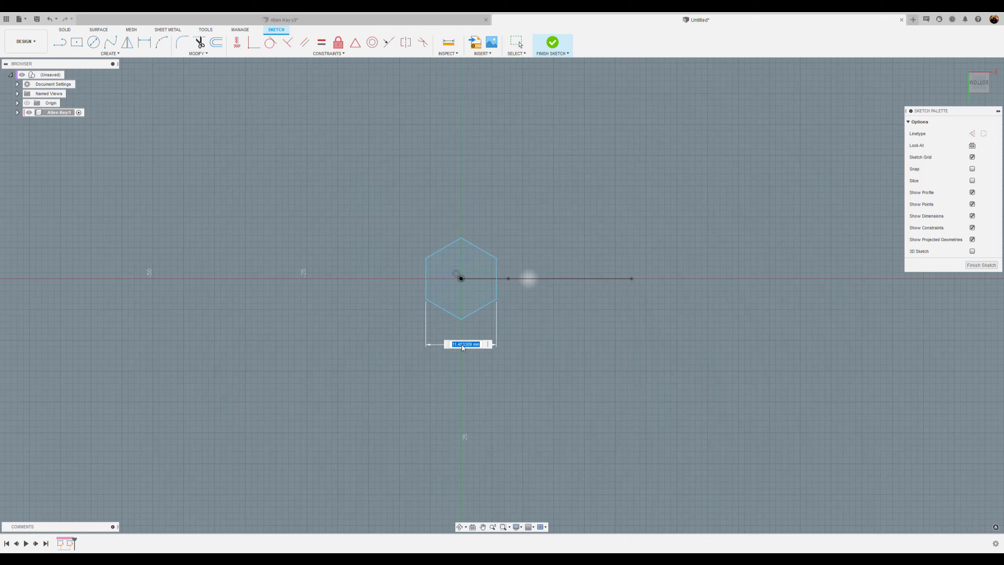
type("6.5")
key("Return")
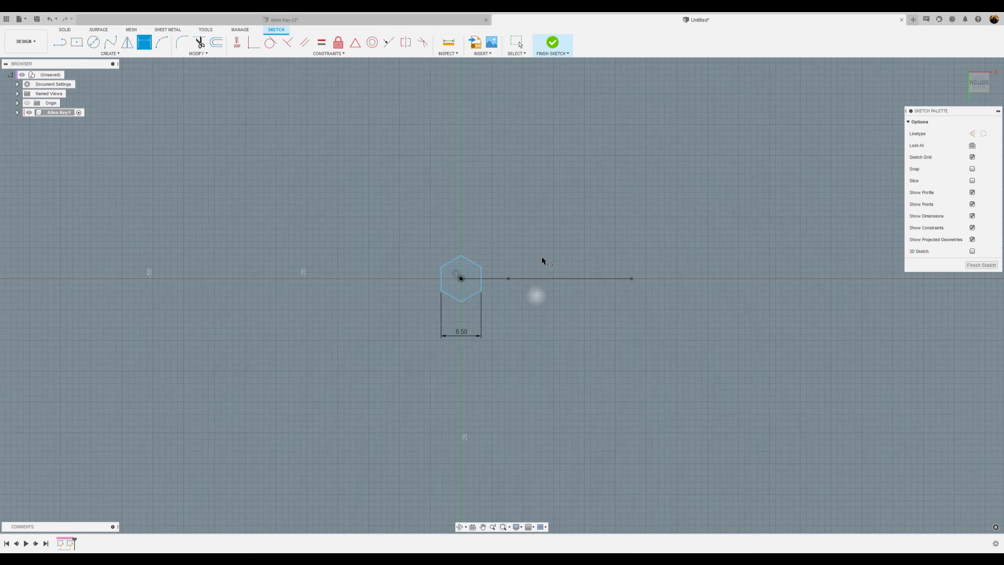
Apply a vertical constraint to one of the hexagon's upright sides and finish the profile sketch
scroll(493, 249, "up", 1)
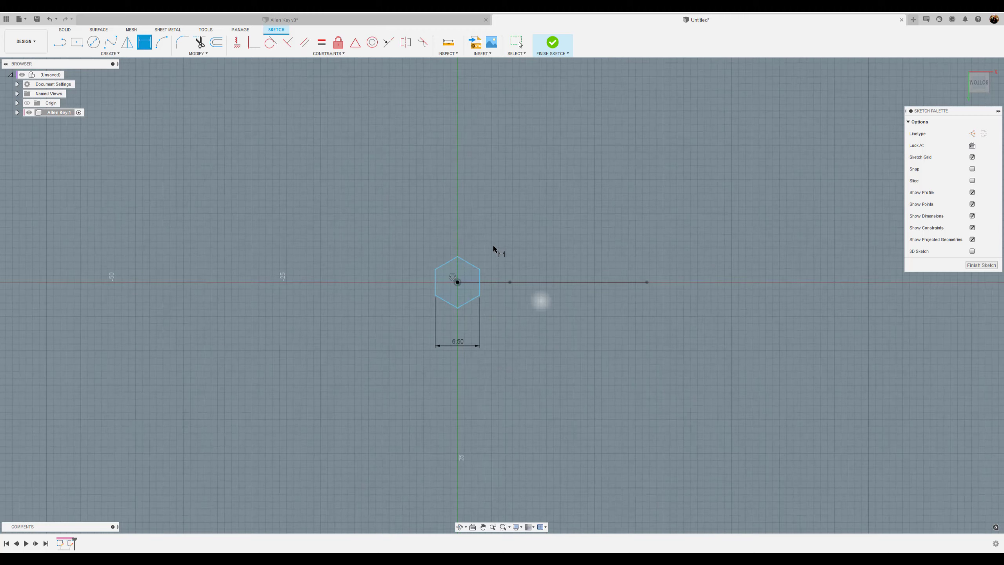
left_click(237, 43)
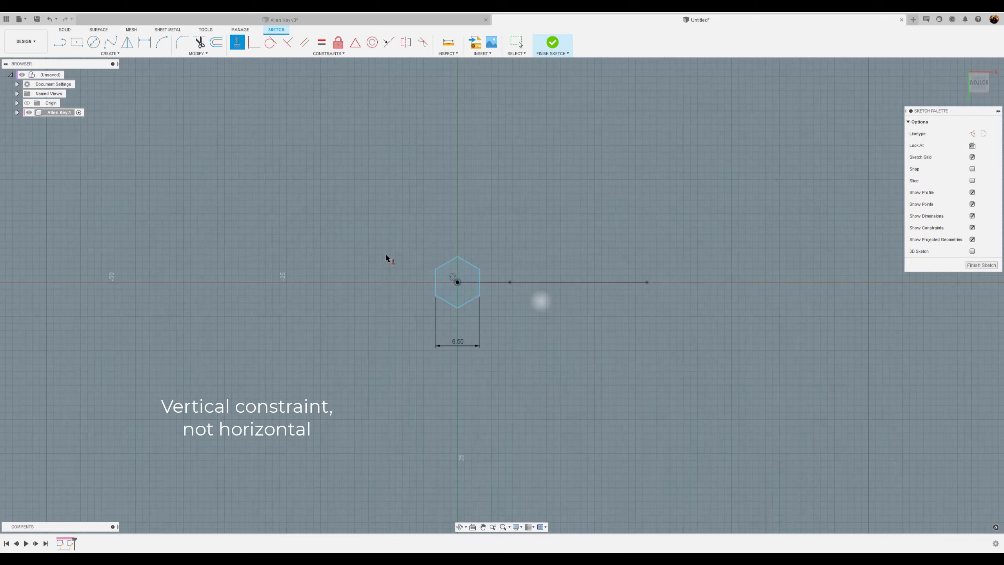
left_click(431, 282)
left_click(988, 266)
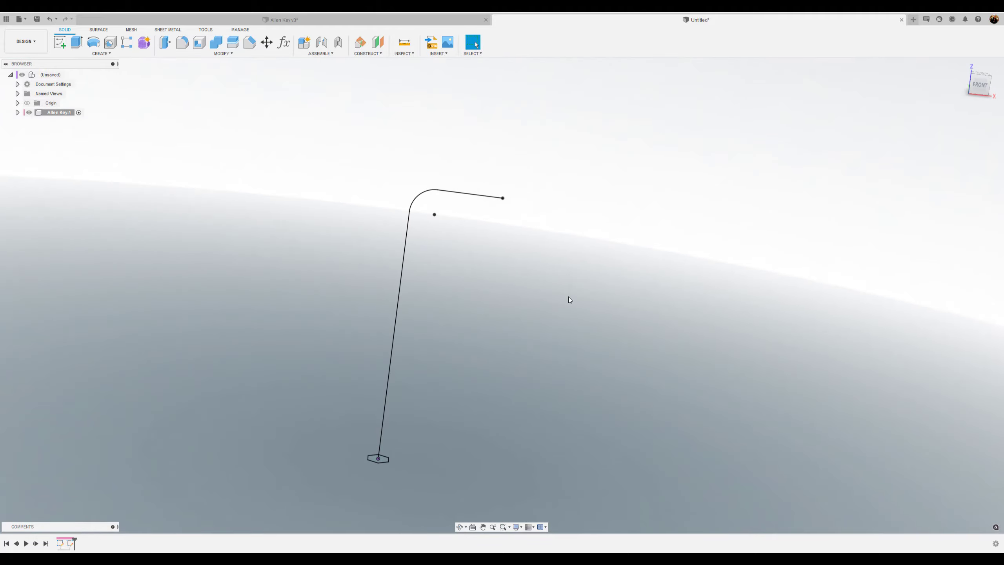
Sweep the hexagon profile along the L-shaped path as a single-path new body with perpendicular orientation
left_click(103, 54)
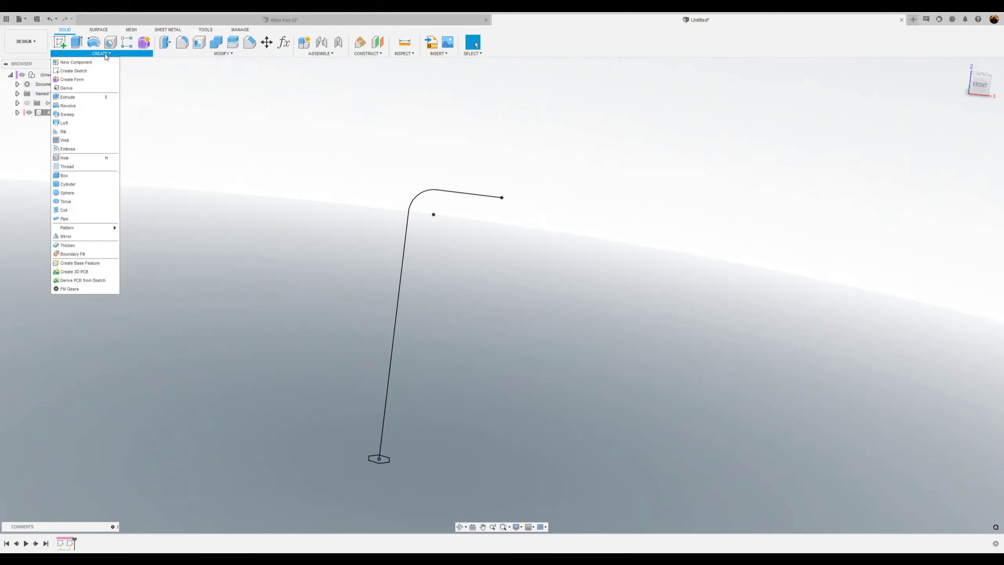
left_click(80, 113)
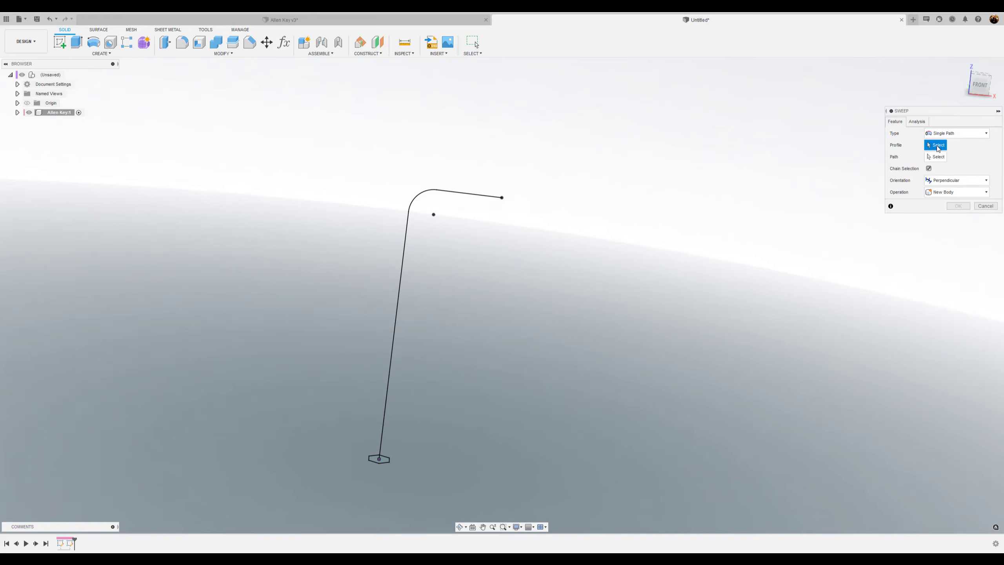
left_click(385, 462)
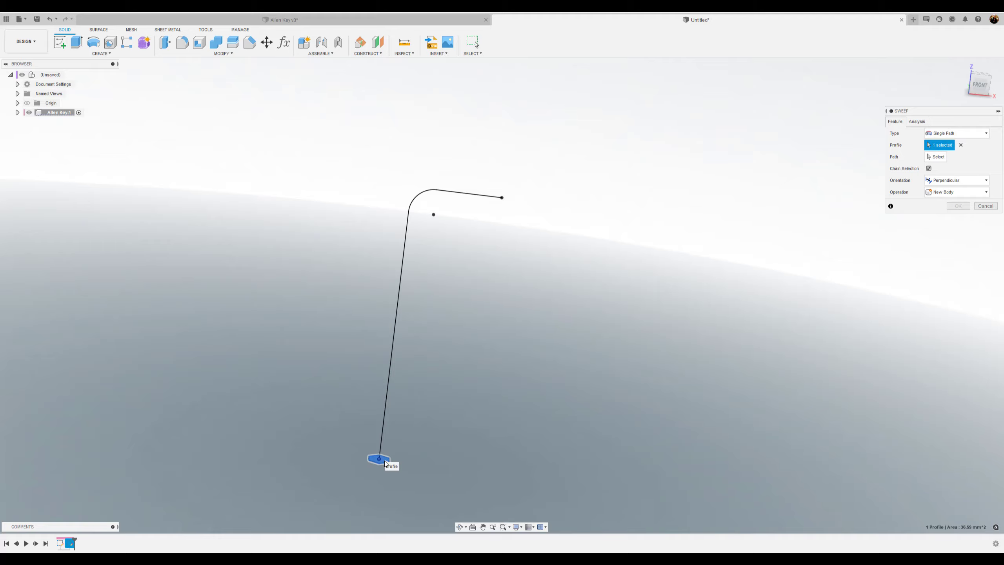
left_click(937, 157)
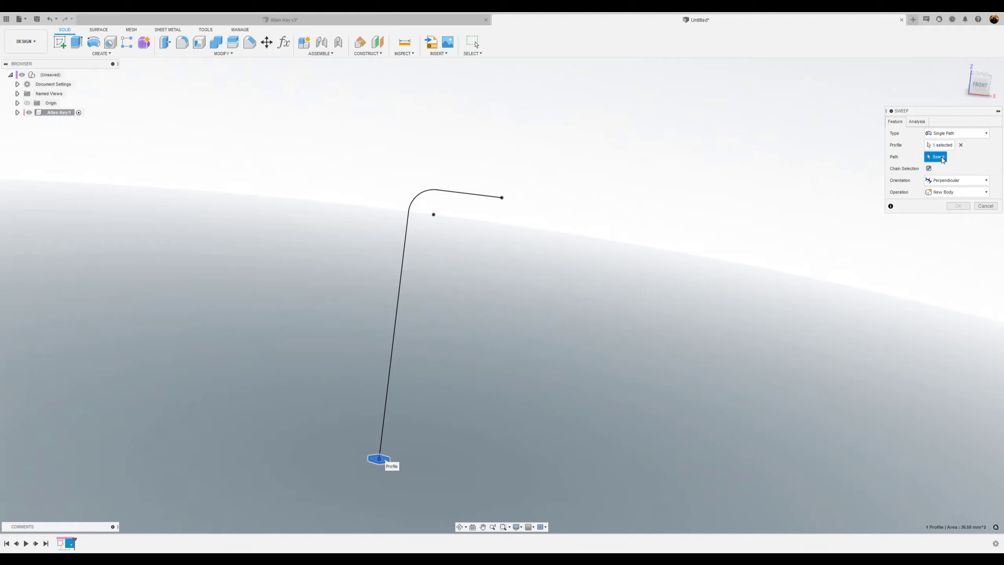
left_click(475, 197)
middle_click_drag(681, 345, 935, 271, "shift")
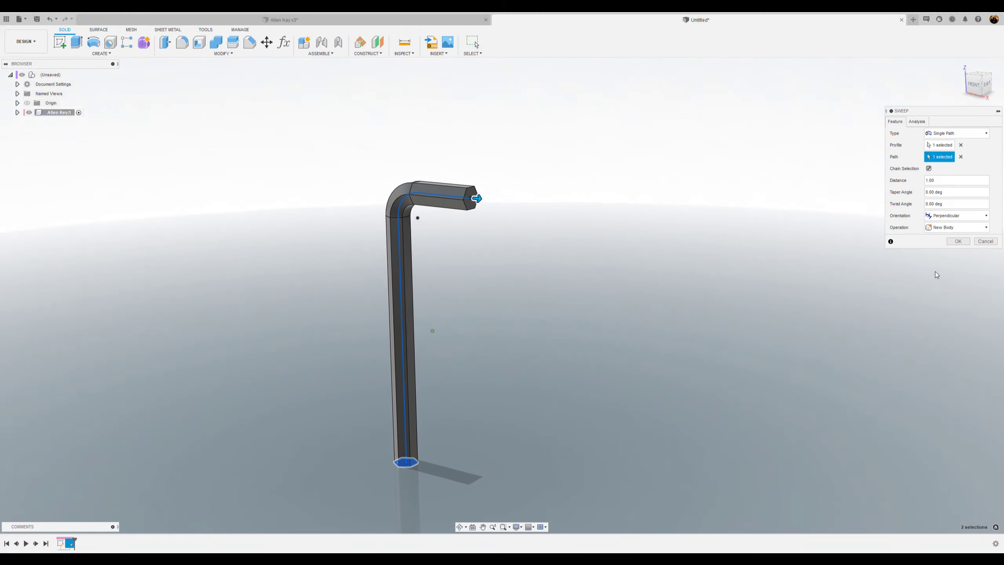
left_click(956, 217)
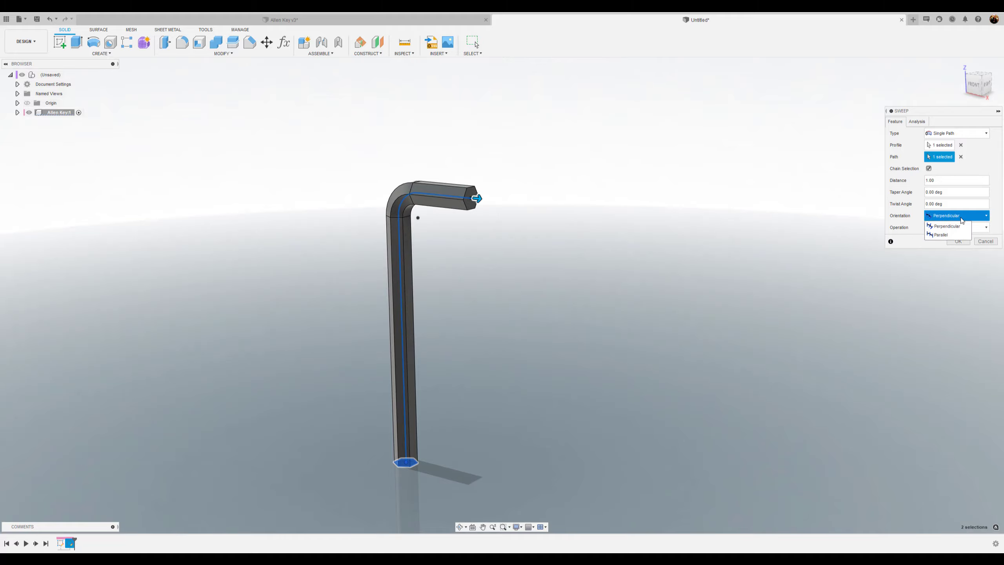
left_click(955, 226)
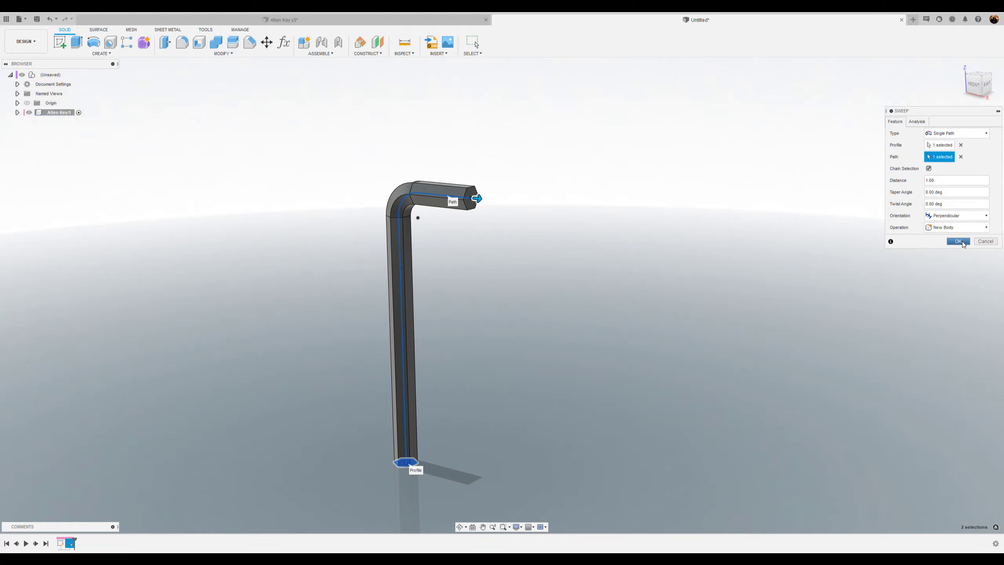
left_click(958, 242)
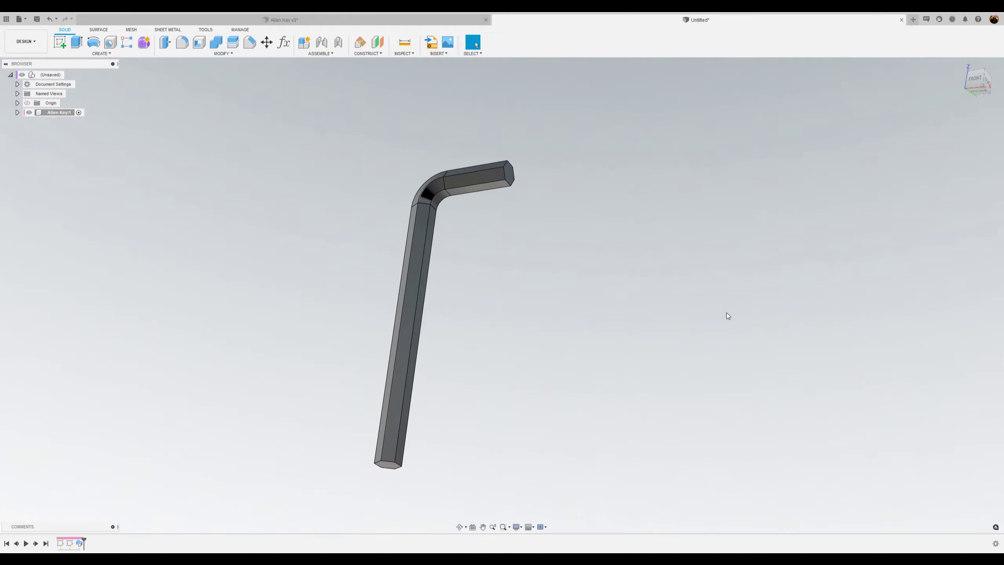
Apply the Steel - Satin appearance to the Allen key body and set that material's colour to white, RGB 255 255 255
key("a")
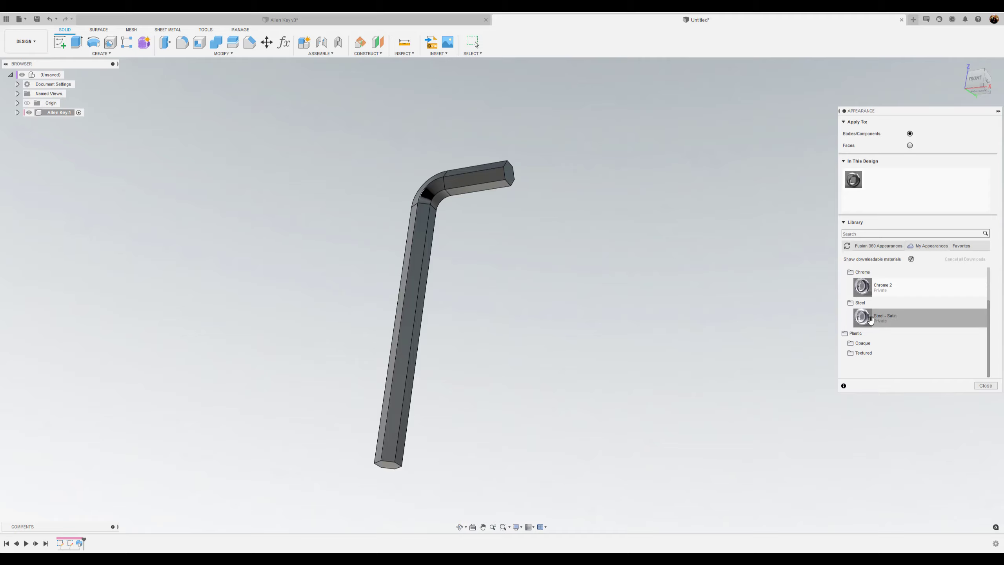
left_click_drag(895, 319, 480, 179)
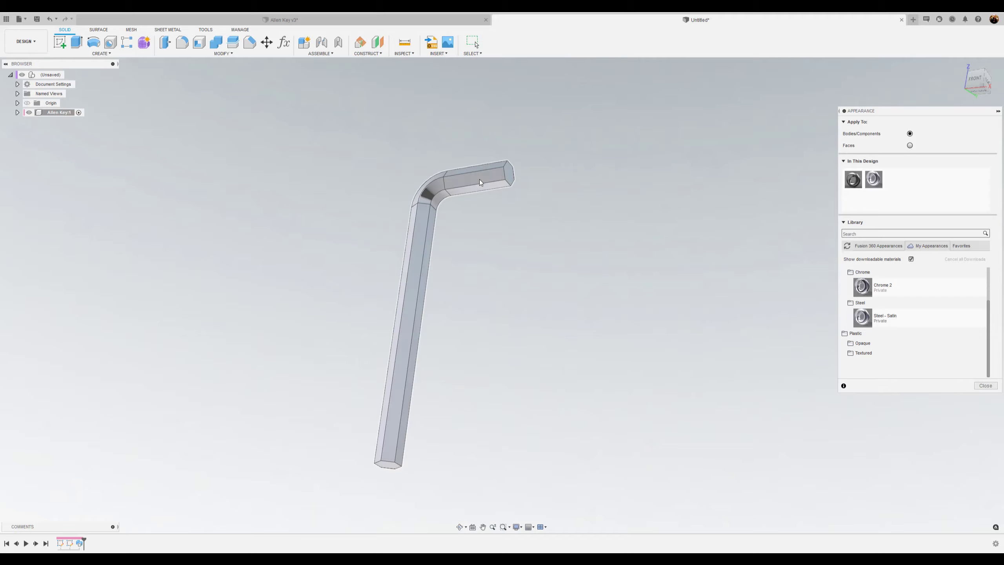
double_click(875, 180)
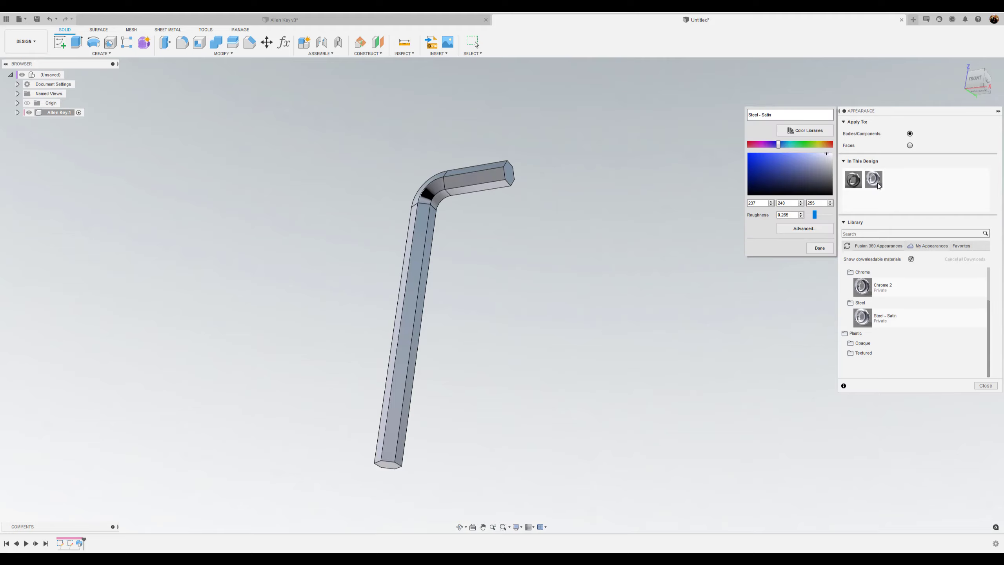
left_click(803, 229)
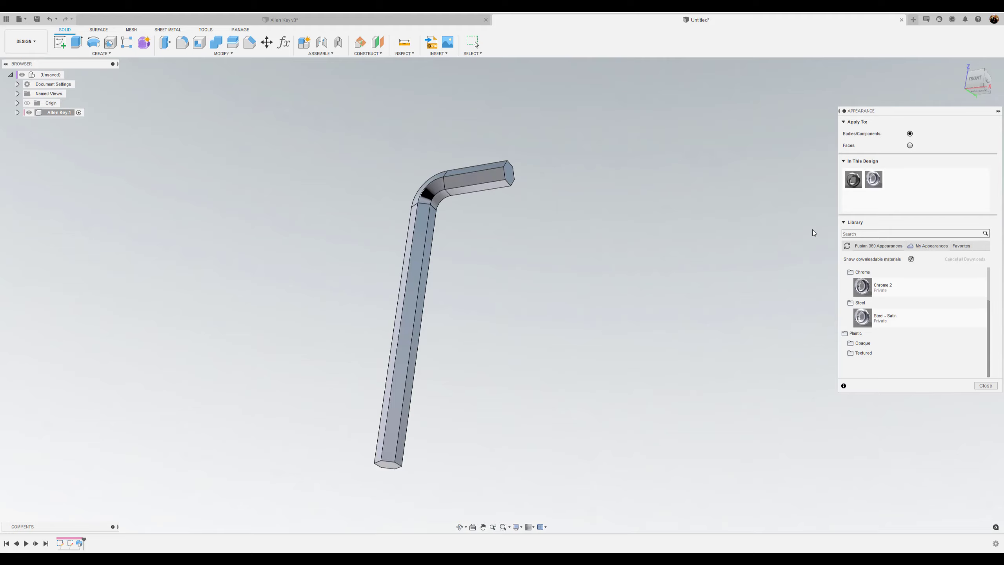
left_click(780, 208)
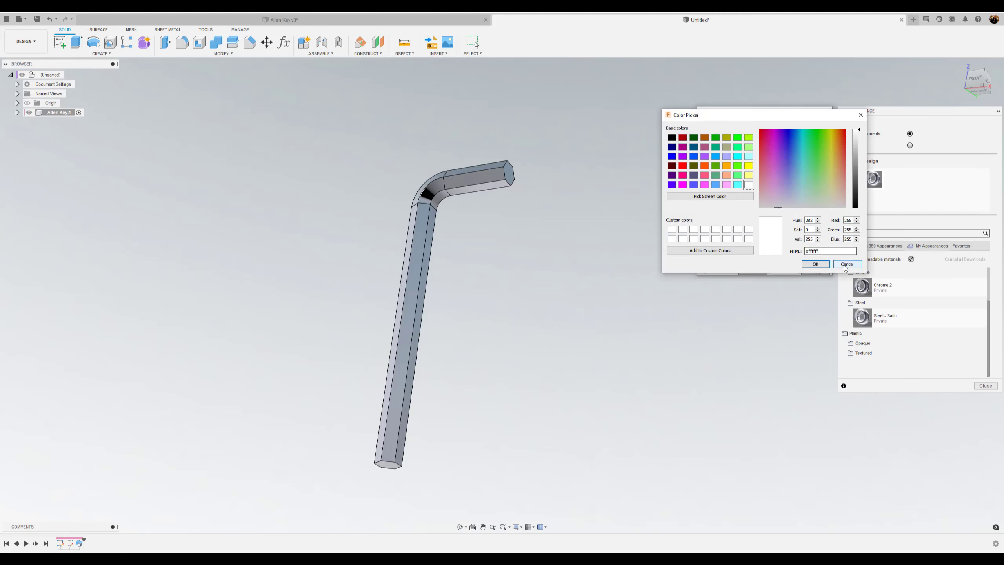
left_click(818, 252)
left_click(815, 264)
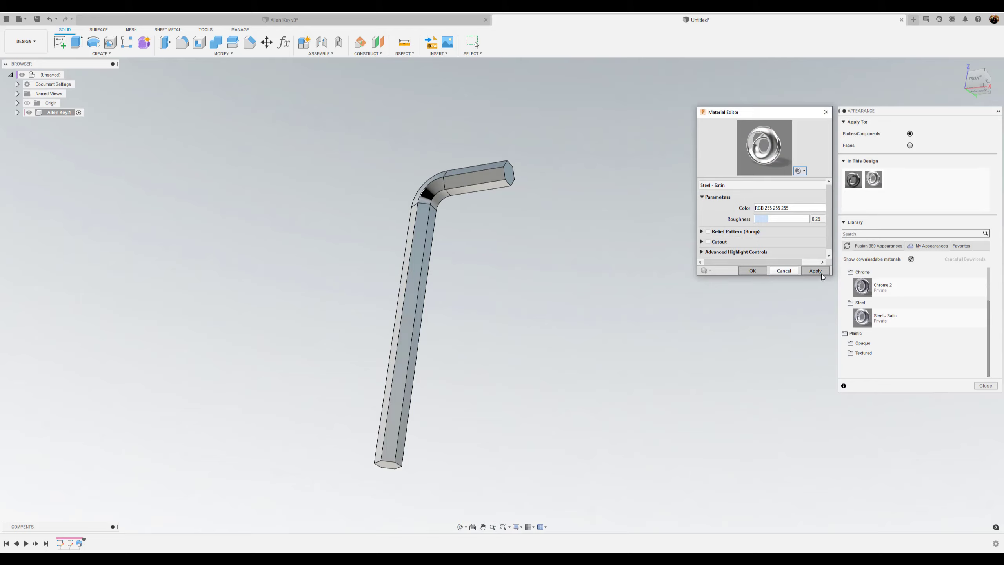
left_click(825, 112)
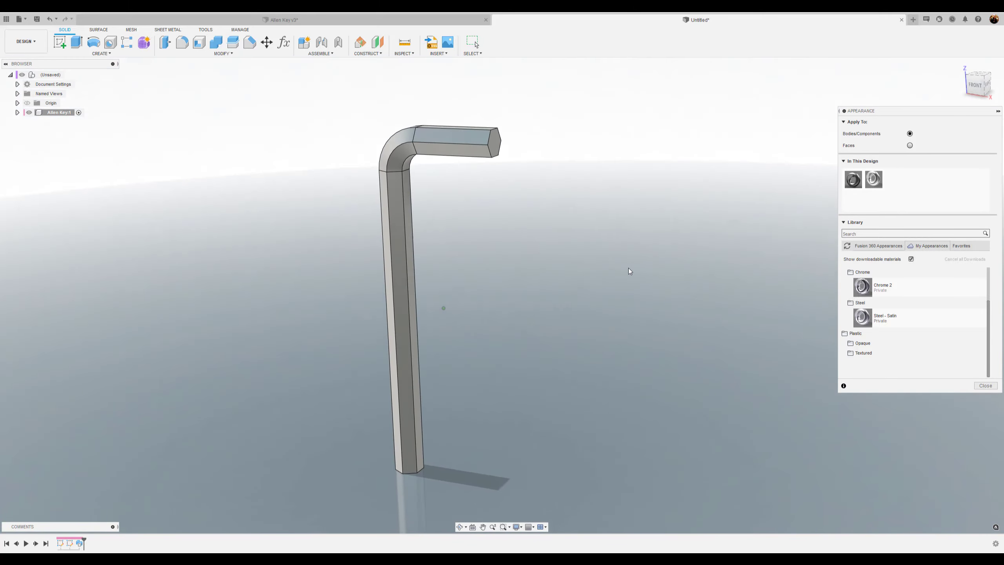
left_click(986, 385)
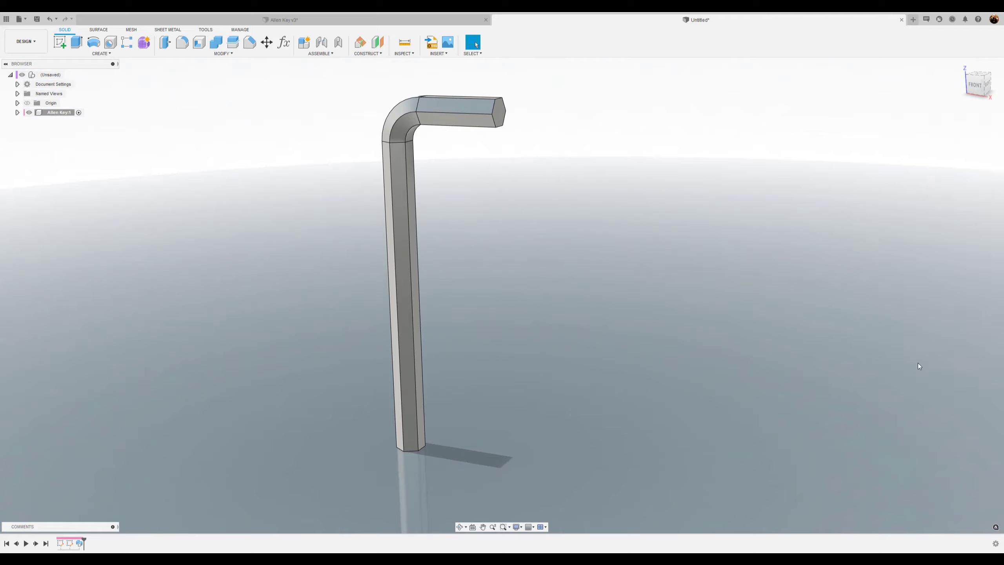